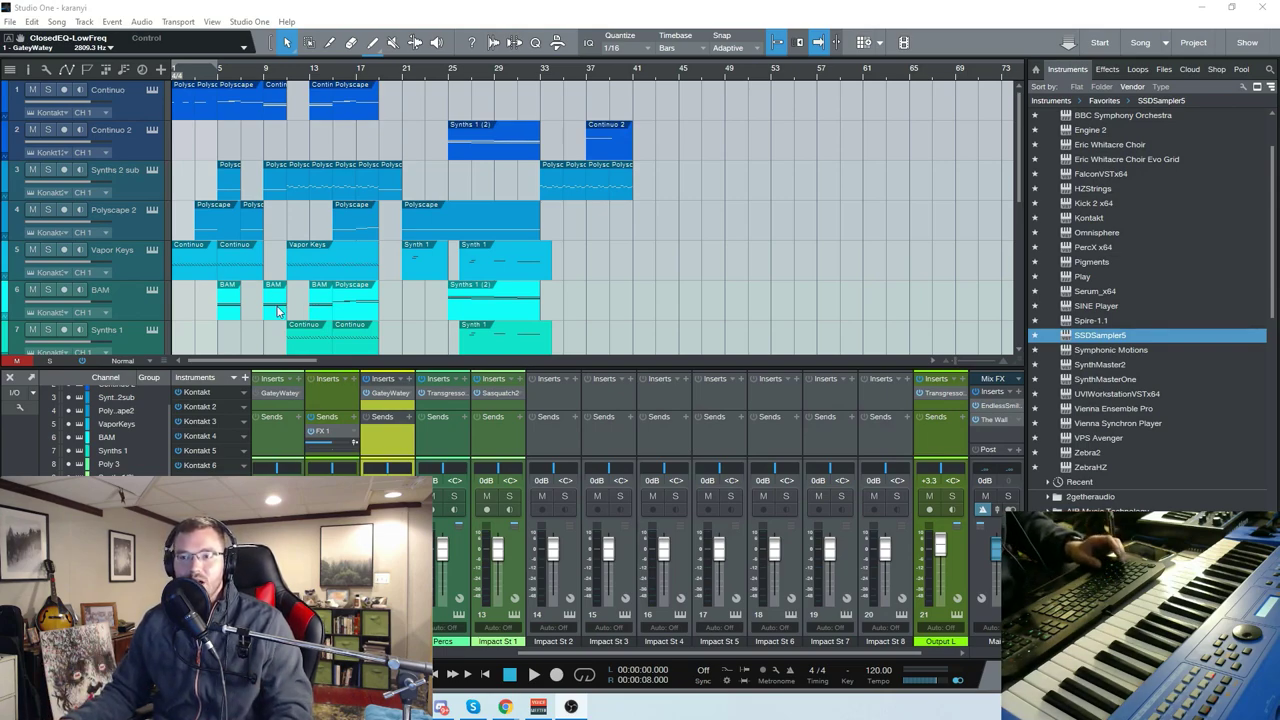
# - Open The Wall limiter on the main output and detach the console into its own window beside it
pyautogui.scroll(-5, 270, 300)
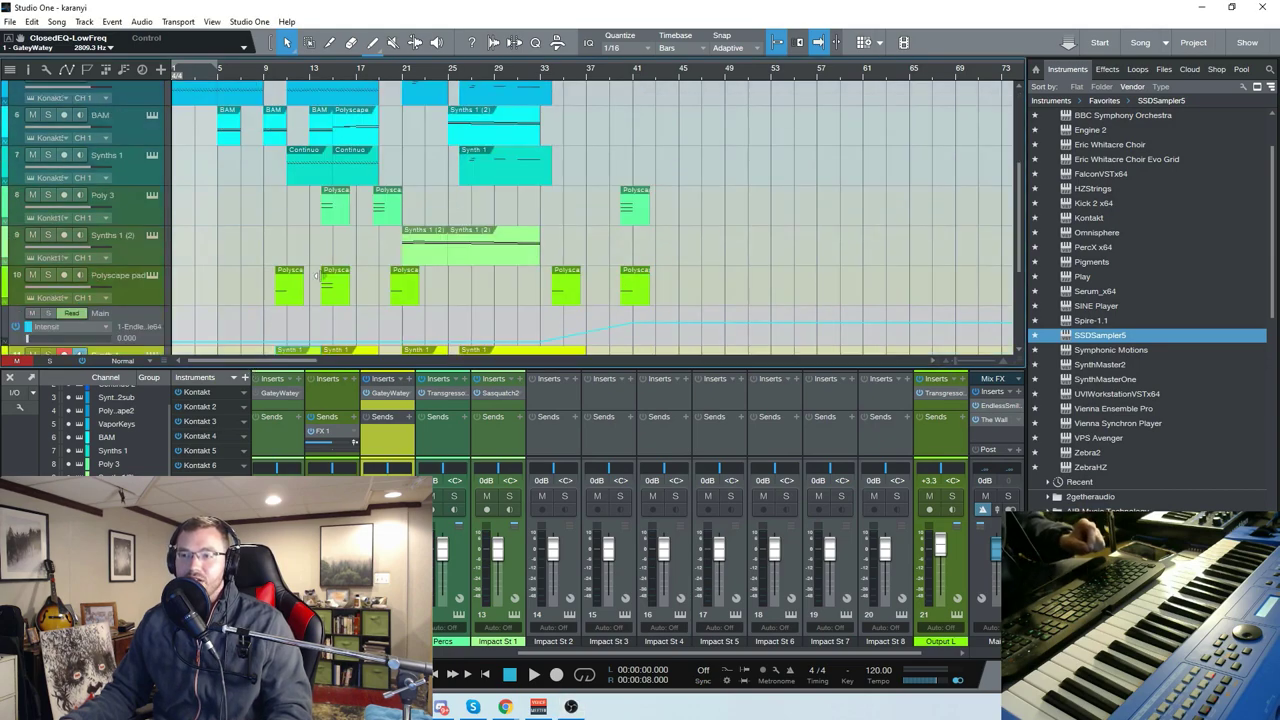
pyautogui.click(976, 419)
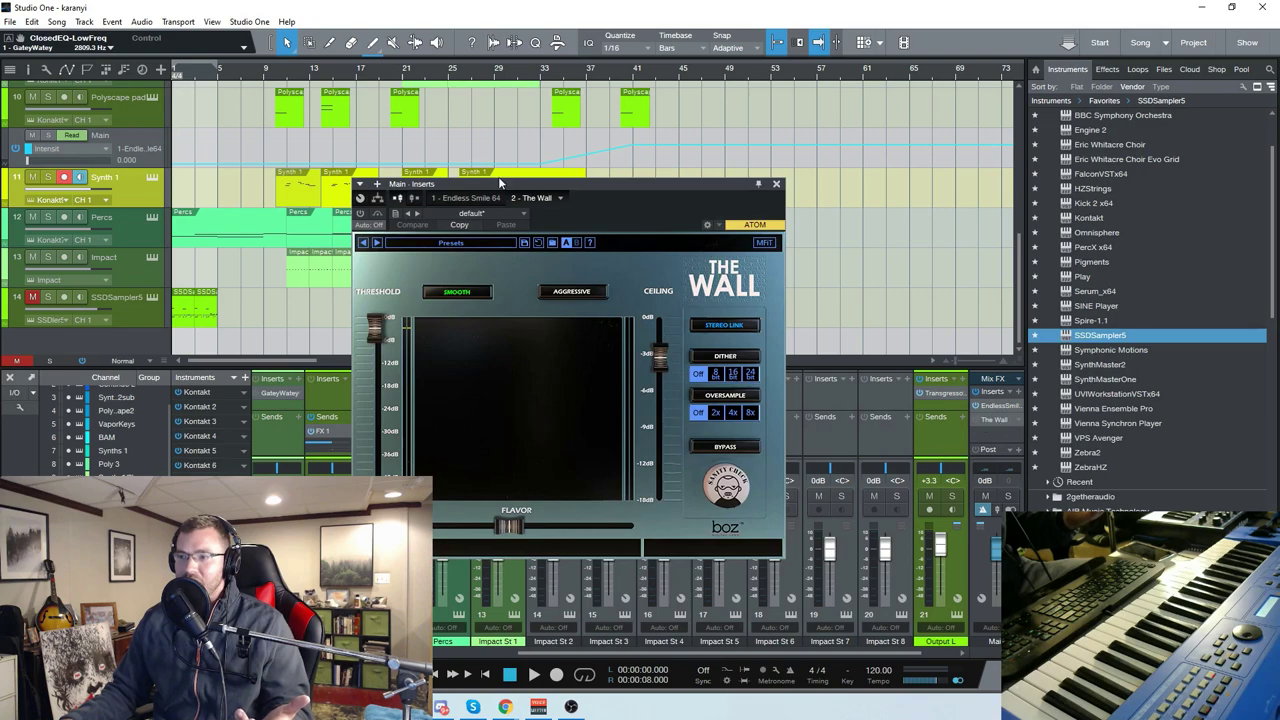
pyautogui.moveTo(546, 188); pyautogui.dragTo(575, 145)
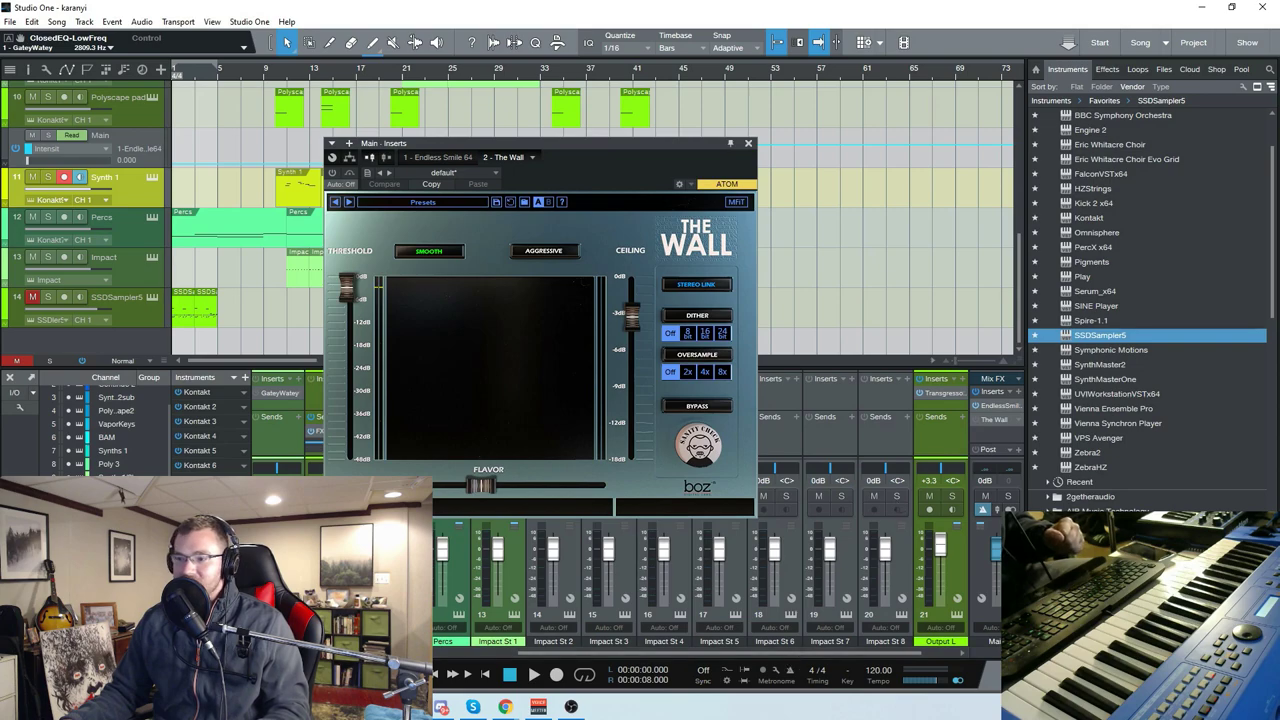
pyautogui.scroll(-1, 569, 654)
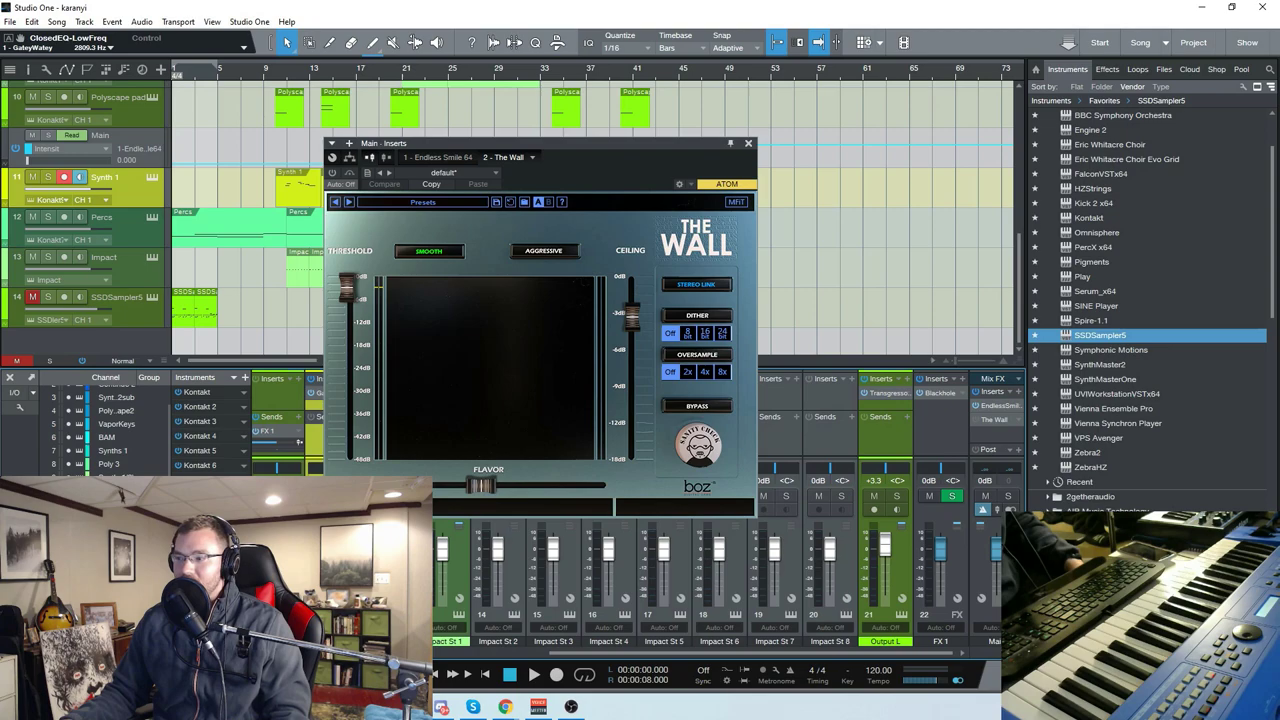
pyautogui.click(32, 379)
pyautogui.click(668, 109)
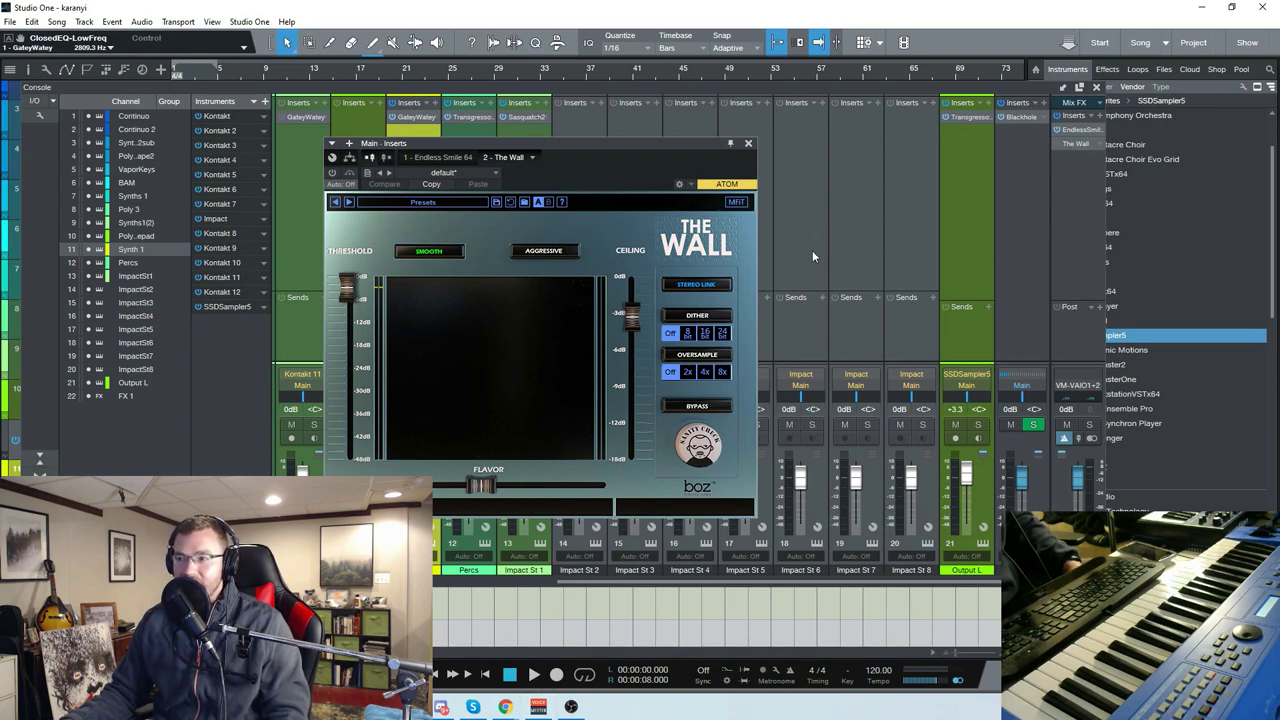
# - Play the song with The Wall switched off to check the main output for clipping, and stop playback
pyautogui.moveTo(472, 499)
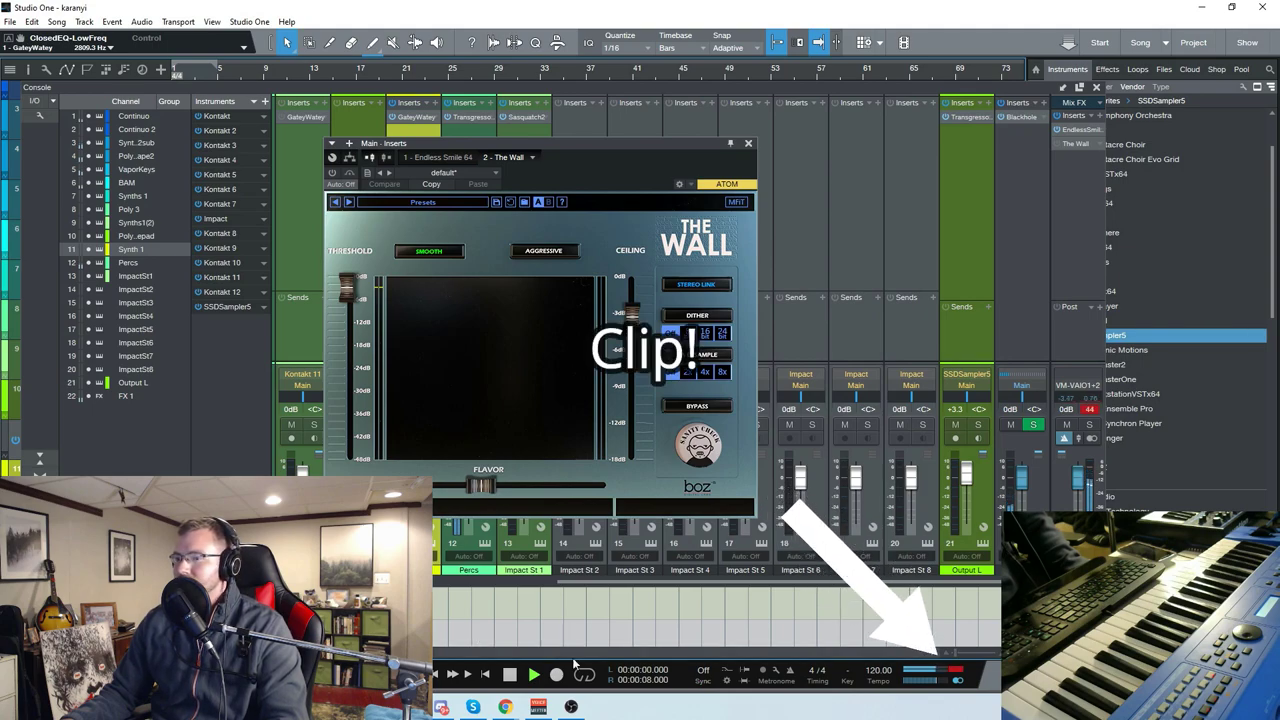
pyautogui.click(508, 675)
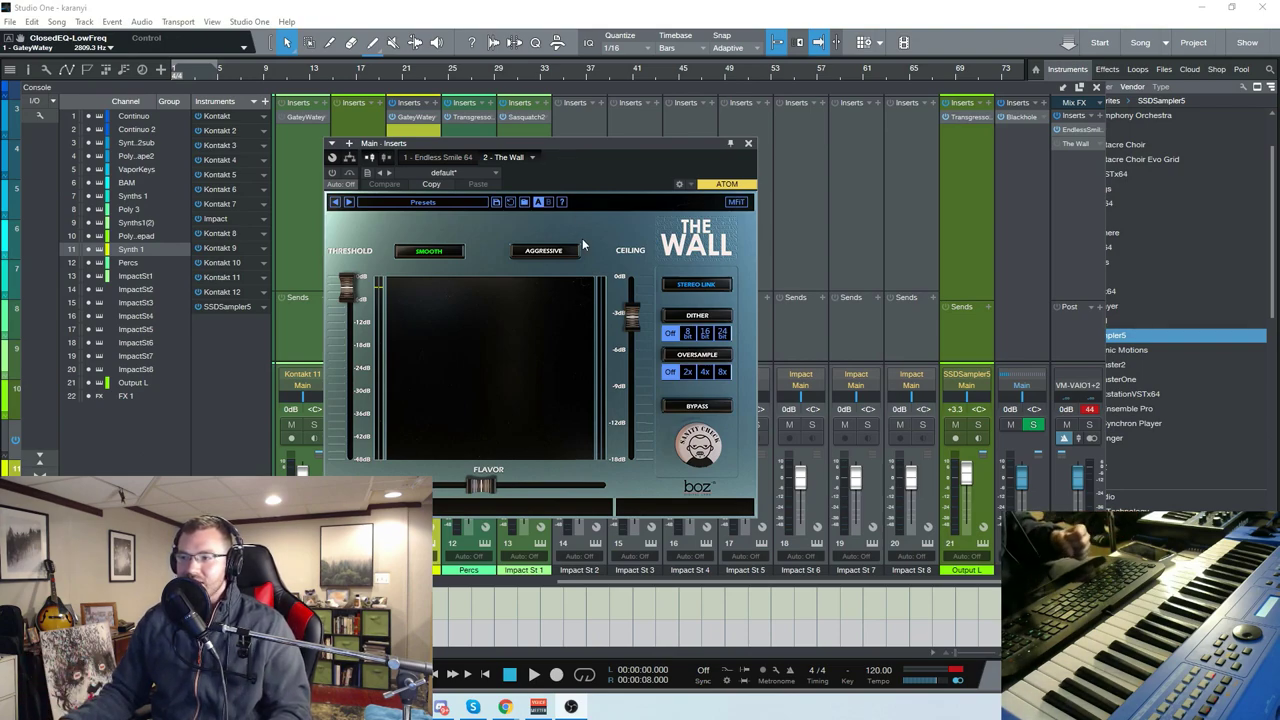
pyautogui.moveTo(557, 142); pyautogui.dragTo(550, 145)
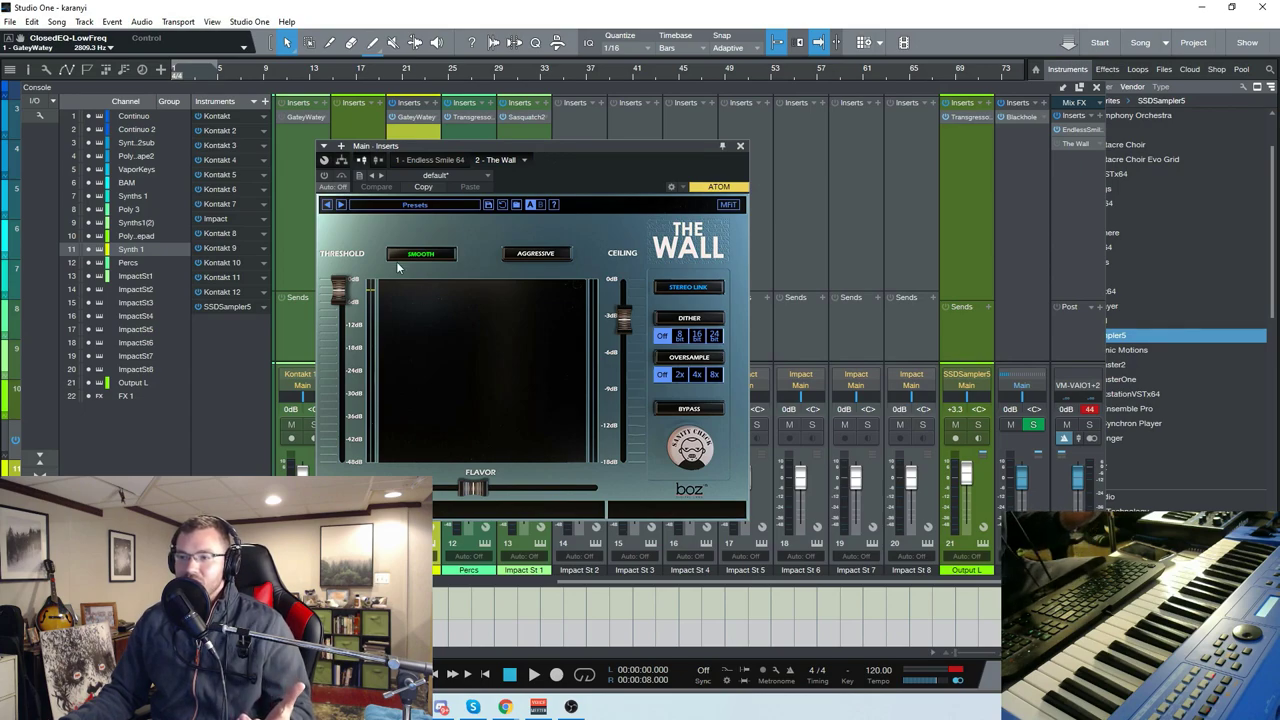
pyautogui.moveTo(399, 257)
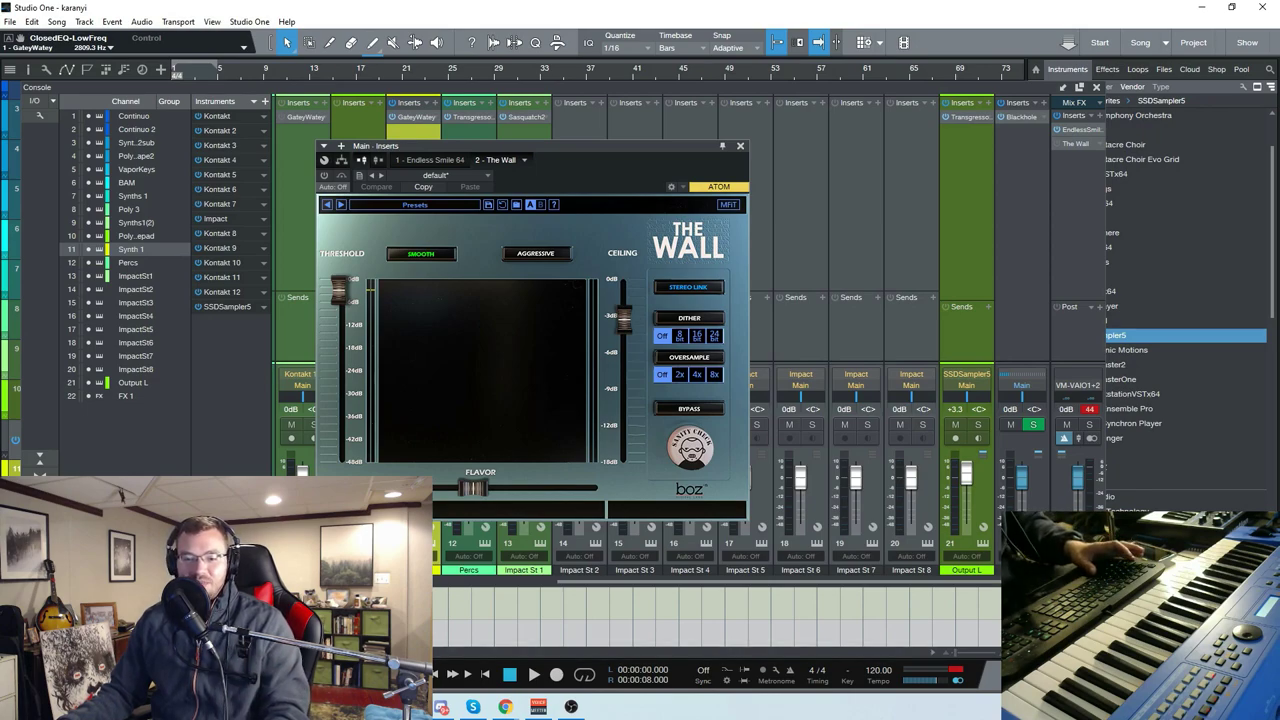
# - Play the song through The Wall, lower its threshold and set its ceiling to -11.5 dB, and stop playback
pyautogui.press('space')
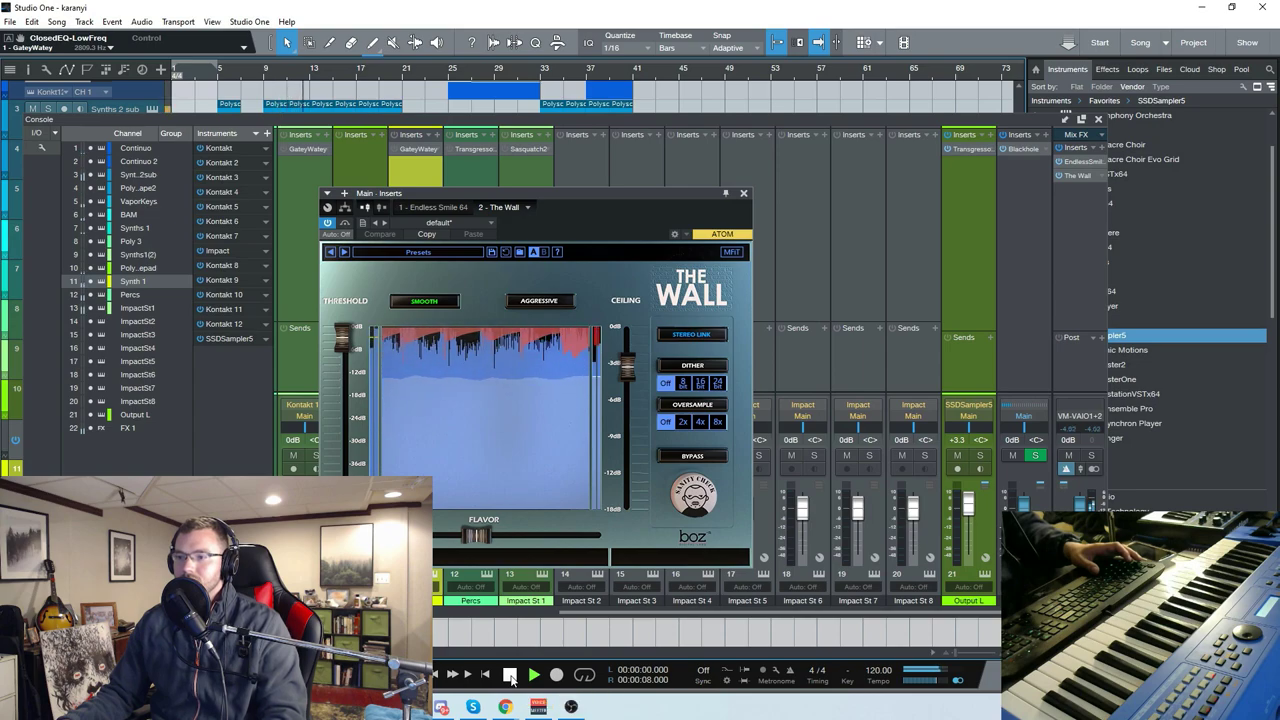
pyautogui.moveTo(627, 366); pyautogui.dragTo(632, 386)
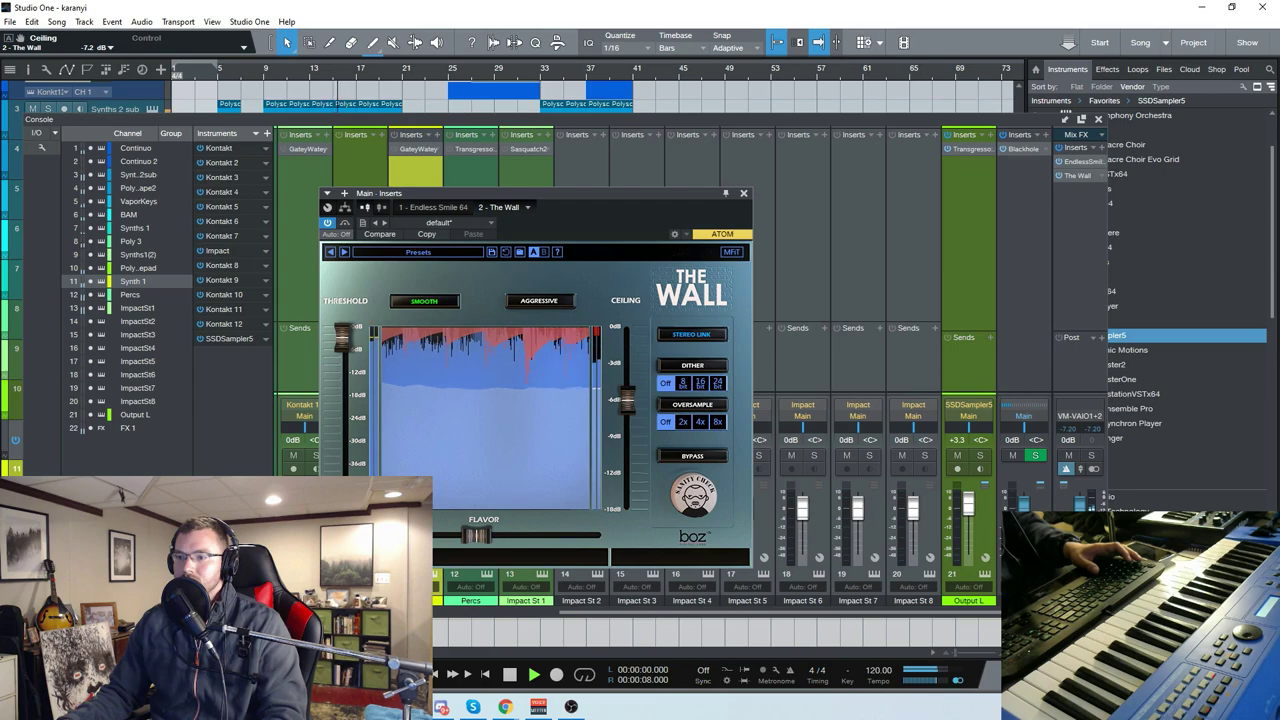
pyautogui.moveTo(352, 352); pyautogui.dragTo(355, 347)
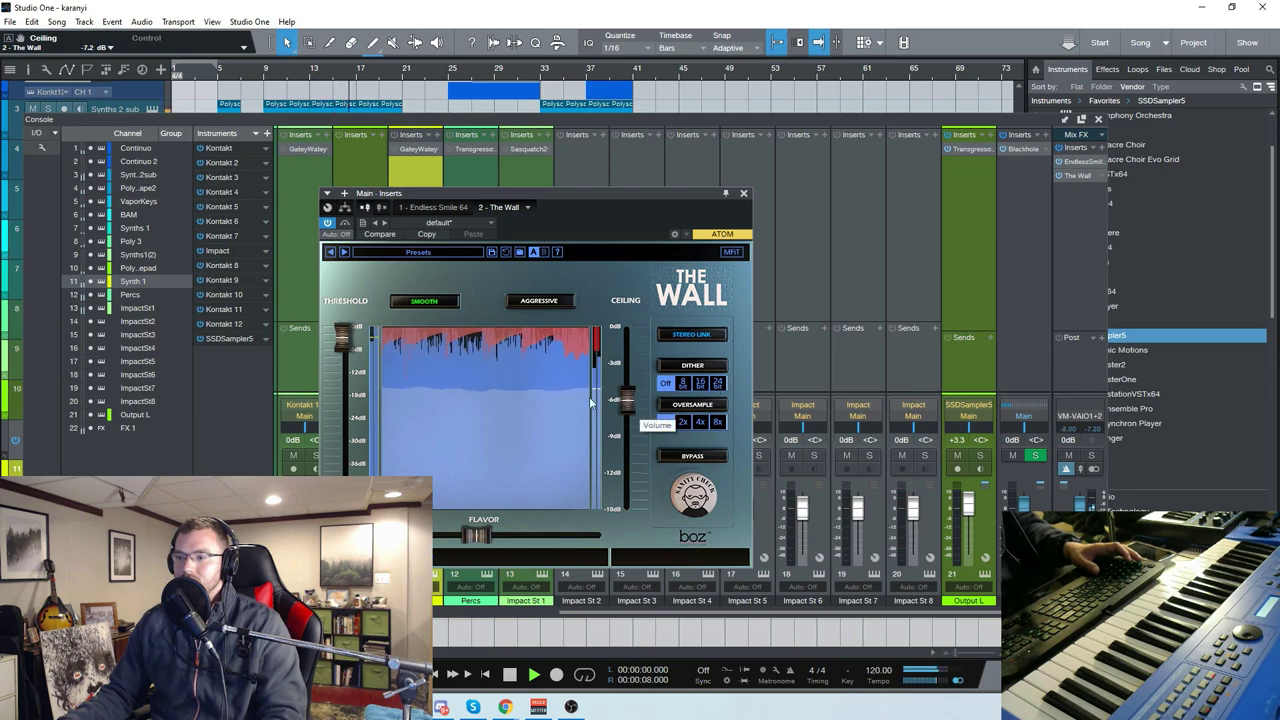
pyautogui.moveTo(347, 344); pyautogui.dragTo(349, 366)
pyautogui.moveTo(626, 400); pyautogui.dragTo(635, 456)
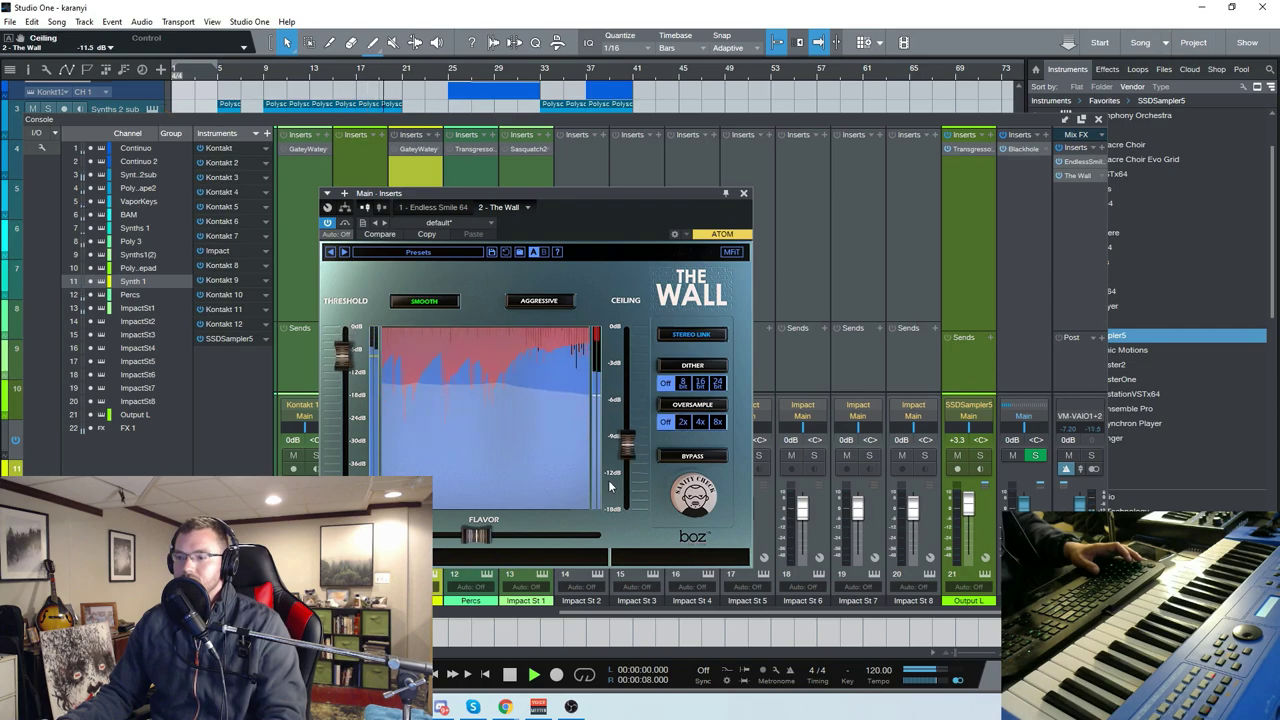
pyautogui.press('space')
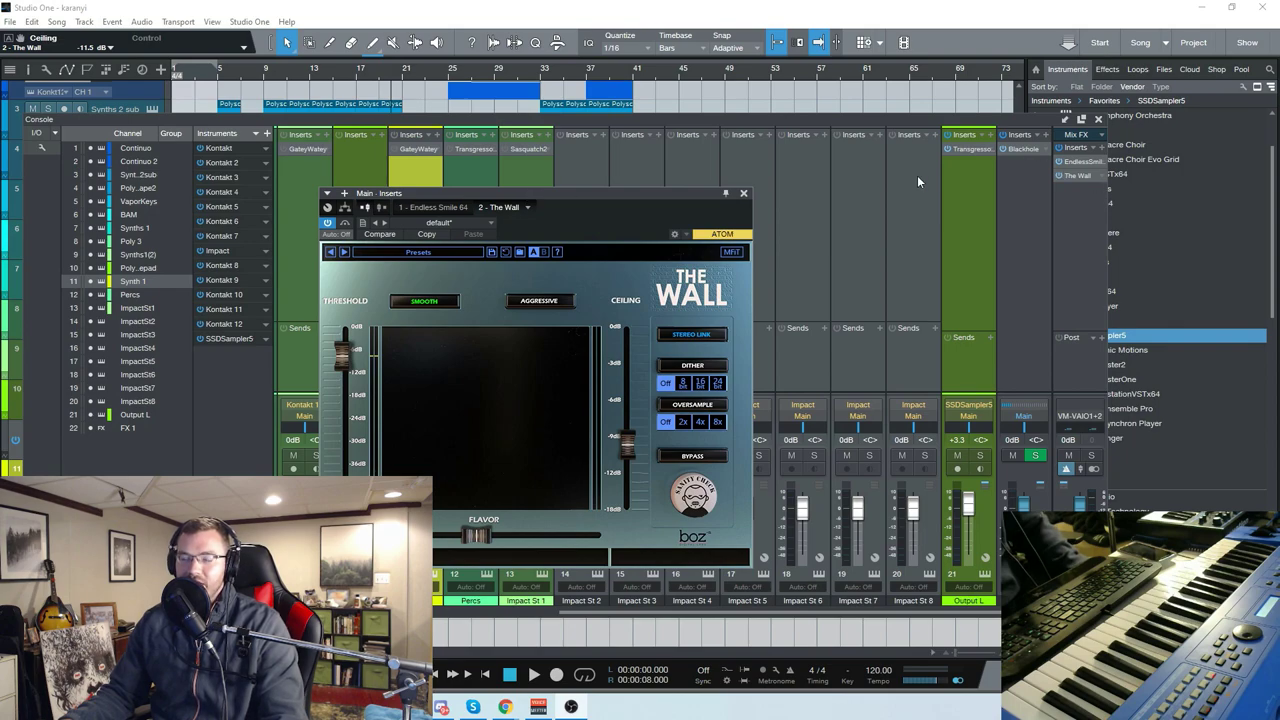
# - Close The Wall and turn on the Sasquatch2 insert on the Impact St 1 channel
pyautogui.moveTo(602, 194); pyautogui.dragTo(615, 195)
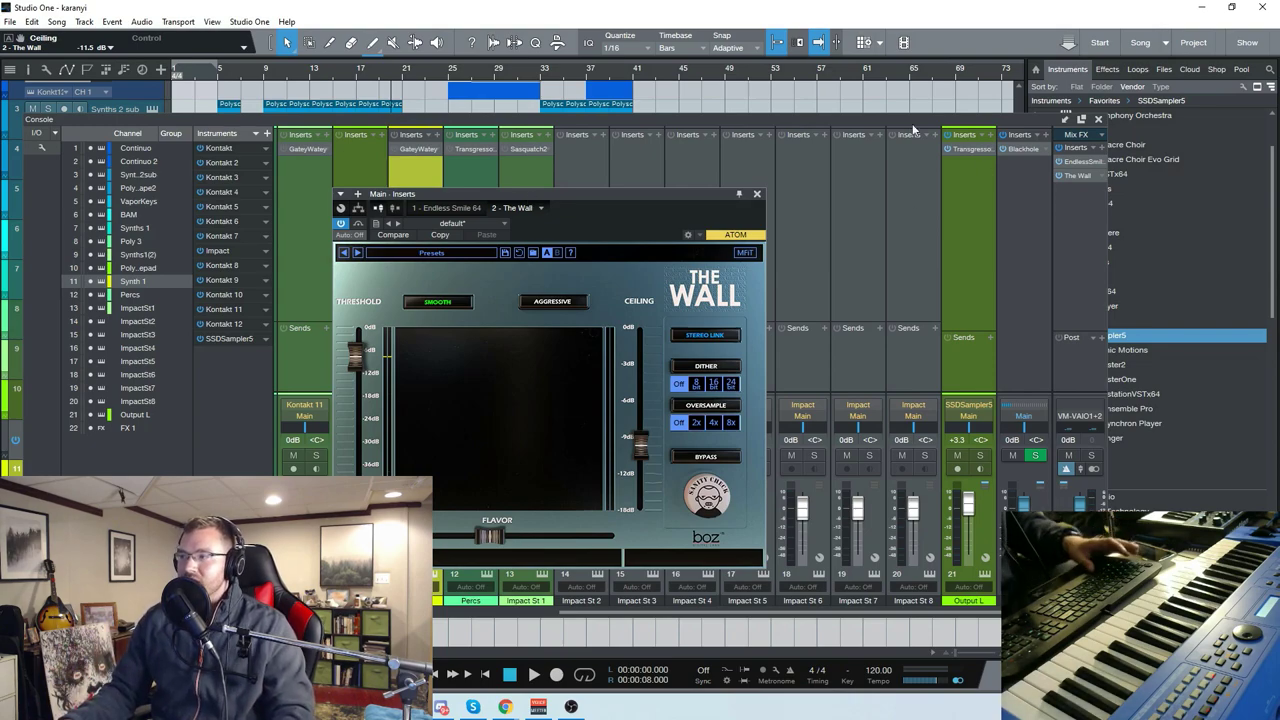
pyautogui.click(756, 195)
pyautogui.moveTo(940, 123); pyautogui.dragTo(633, 126)
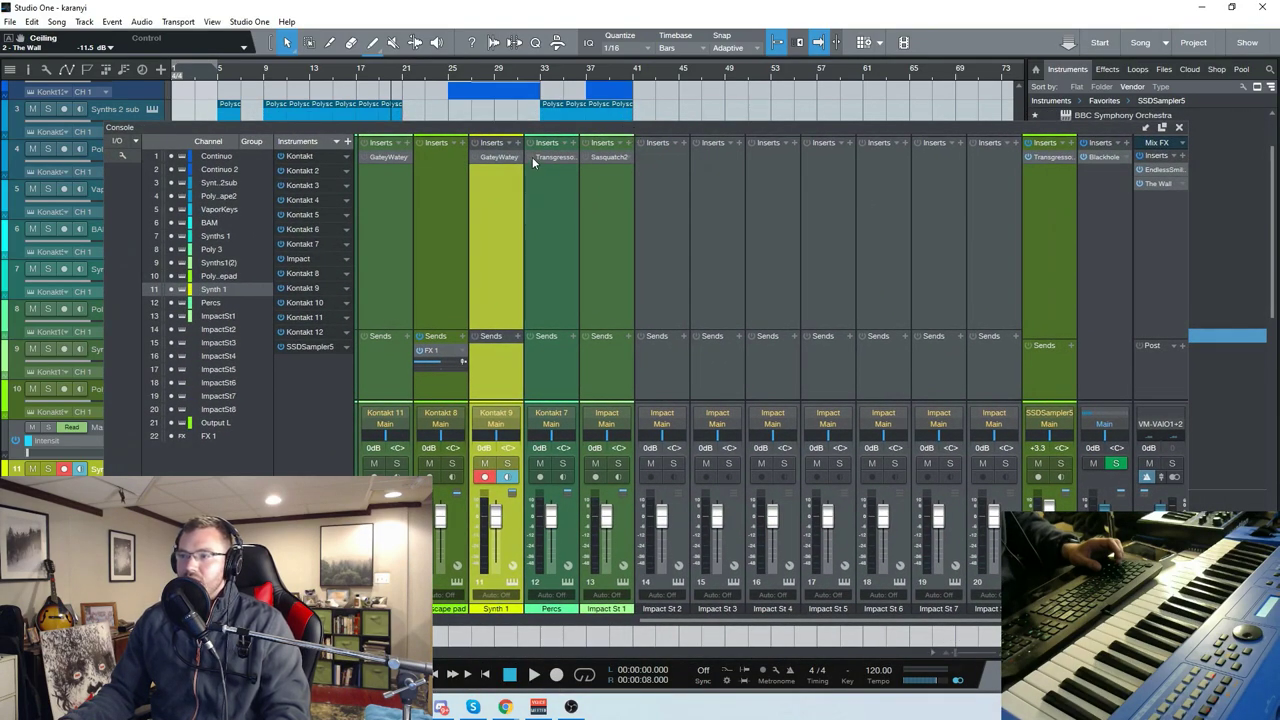
pyautogui.click(607, 158)
# - Uncover the arrangement, set the loop range from bar 11 to bar 19 and solo the Impact track
pyautogui.moveTo(590, 128); pyautogui.dragTo(917, 504)
pyautogui.moveTo(191, 70); pyautogui.dragTo(379, 64)
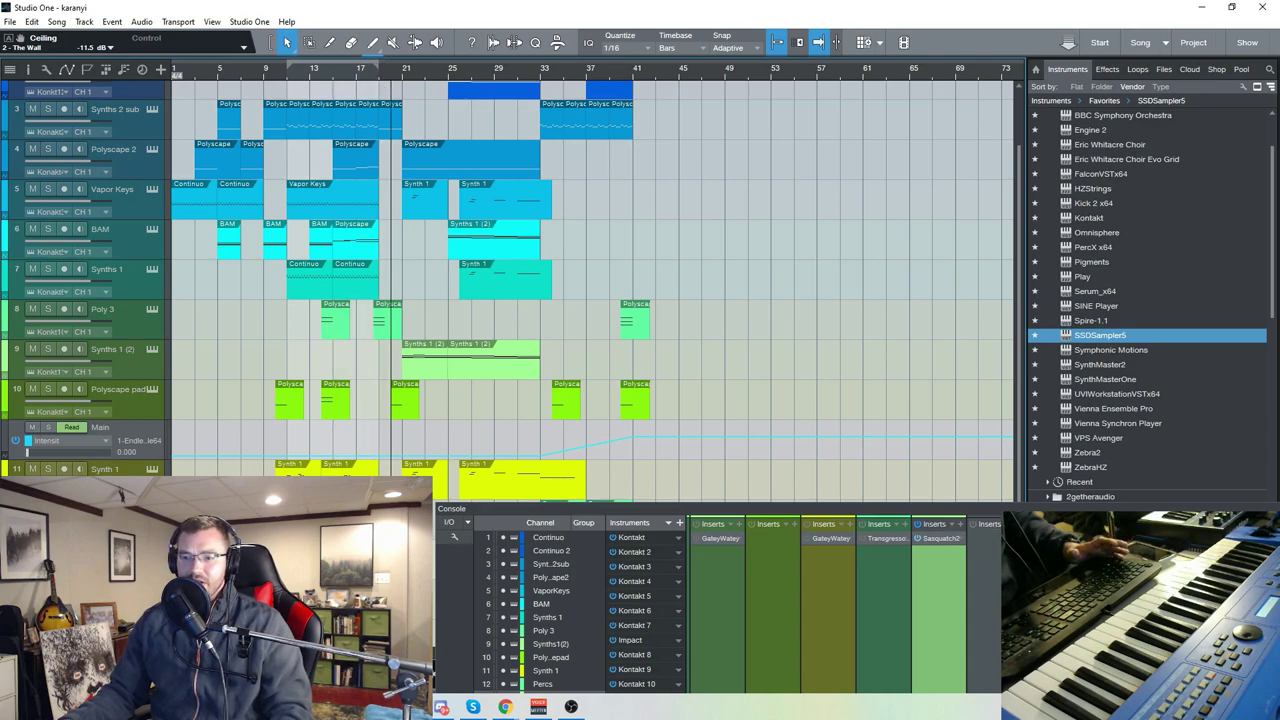
pyautogui.press('s')
# - Listen to the looped kick without Sasquatch2, view the Impact XT instrument briefly, and bring the console's Impact St 1 channel into reach
pyautogui.moveTo(684, 512); pyautogui.dragTo(445, 97)
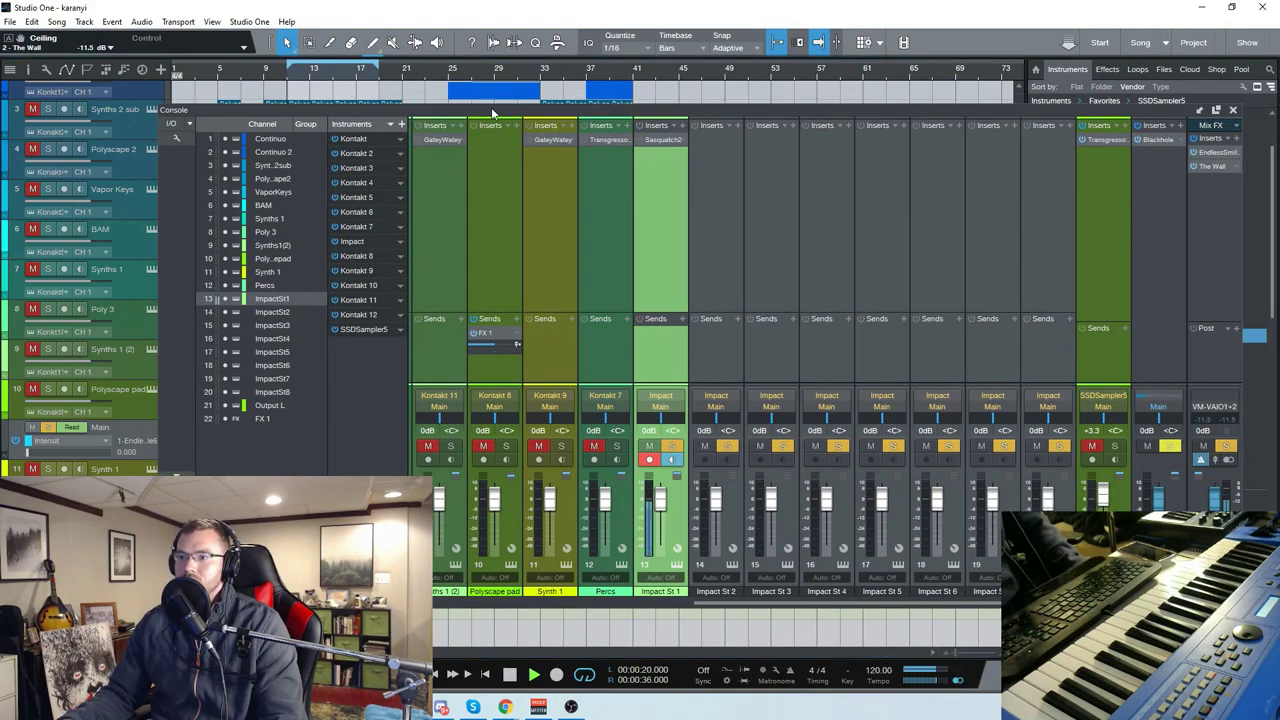
pyautogui.moveTo(491, 107); pyautogui.dragTo(816, 107)
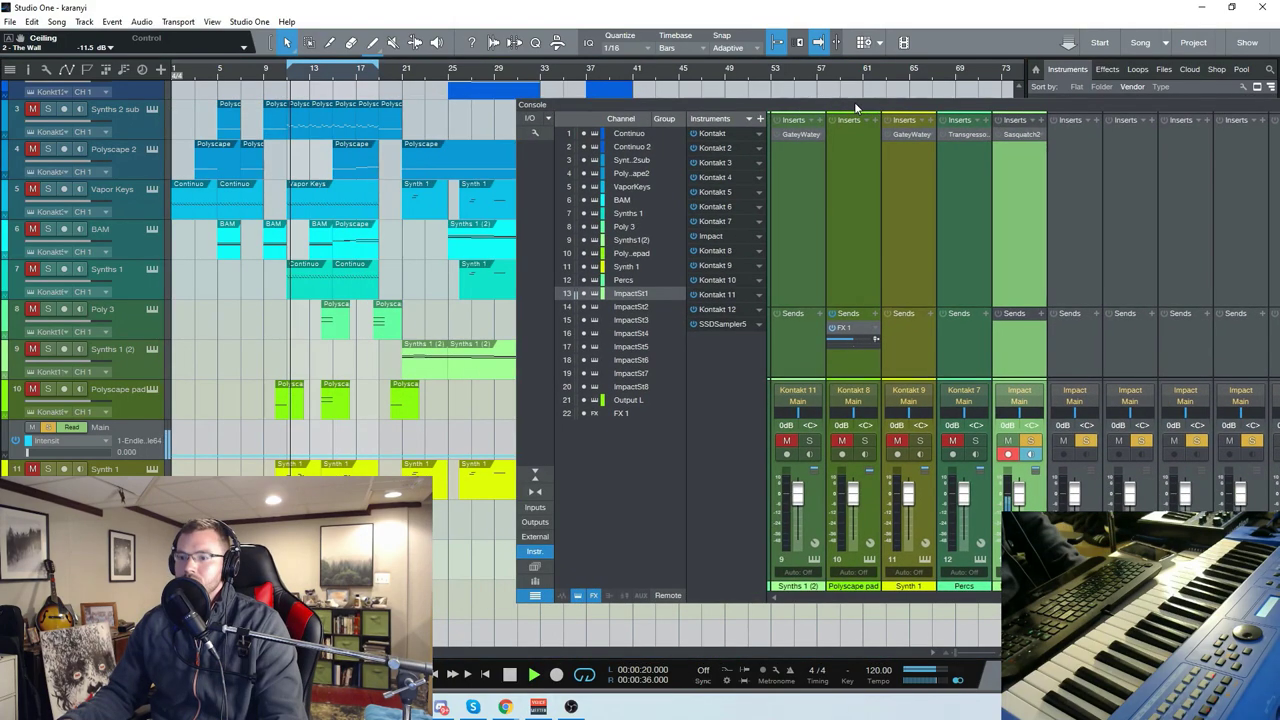
pyautogui.press('F11')
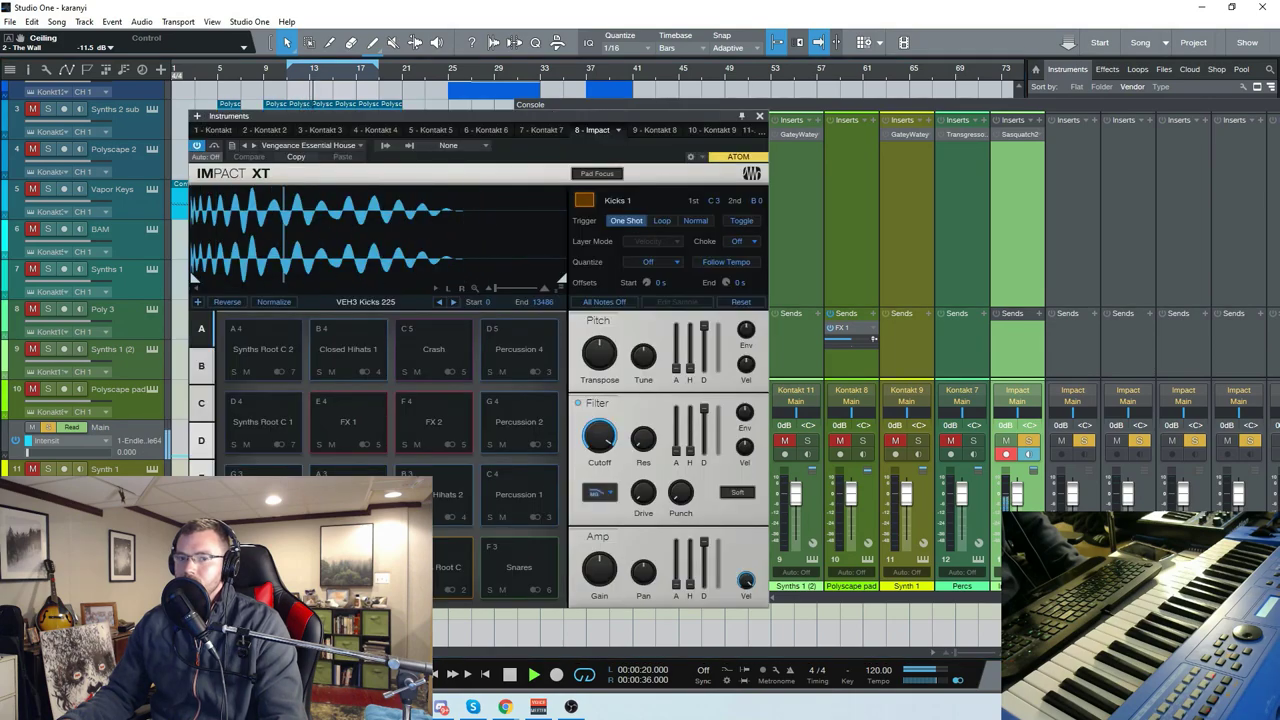
pyautogui.moveTo(982, 111); pyautogui.dragTo(741, 113)
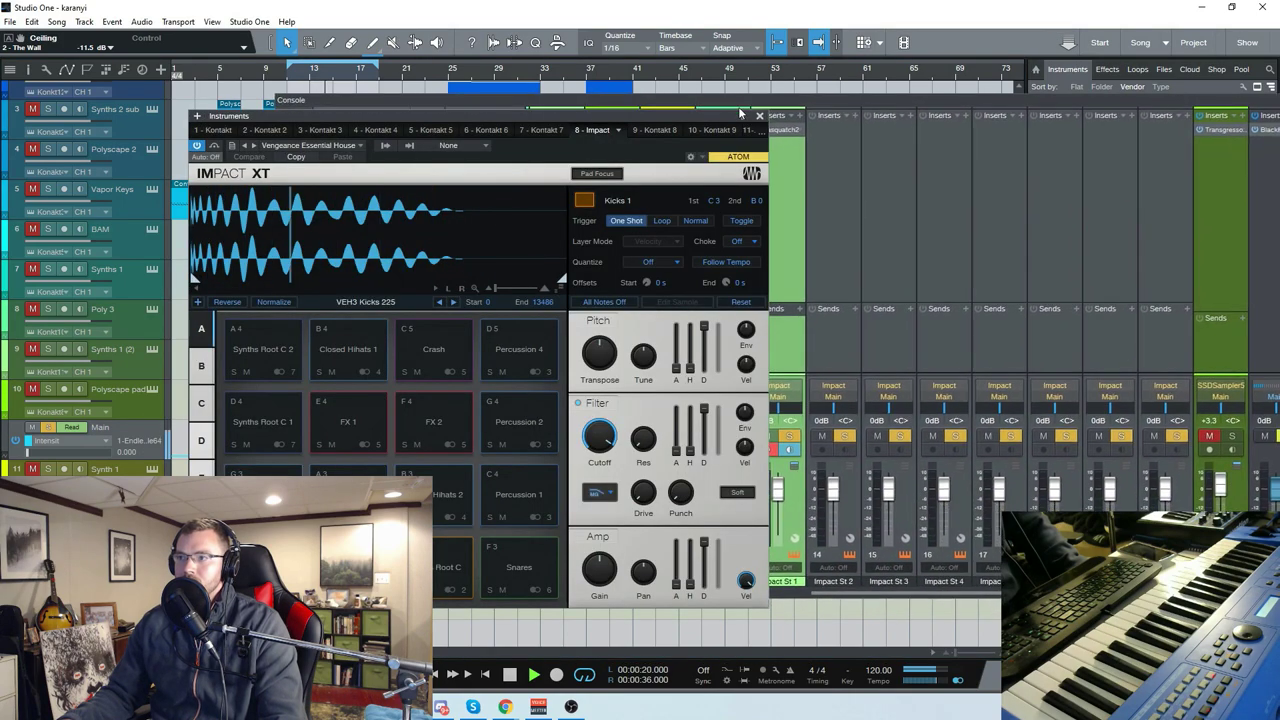
pyautogui.click(760, 117)
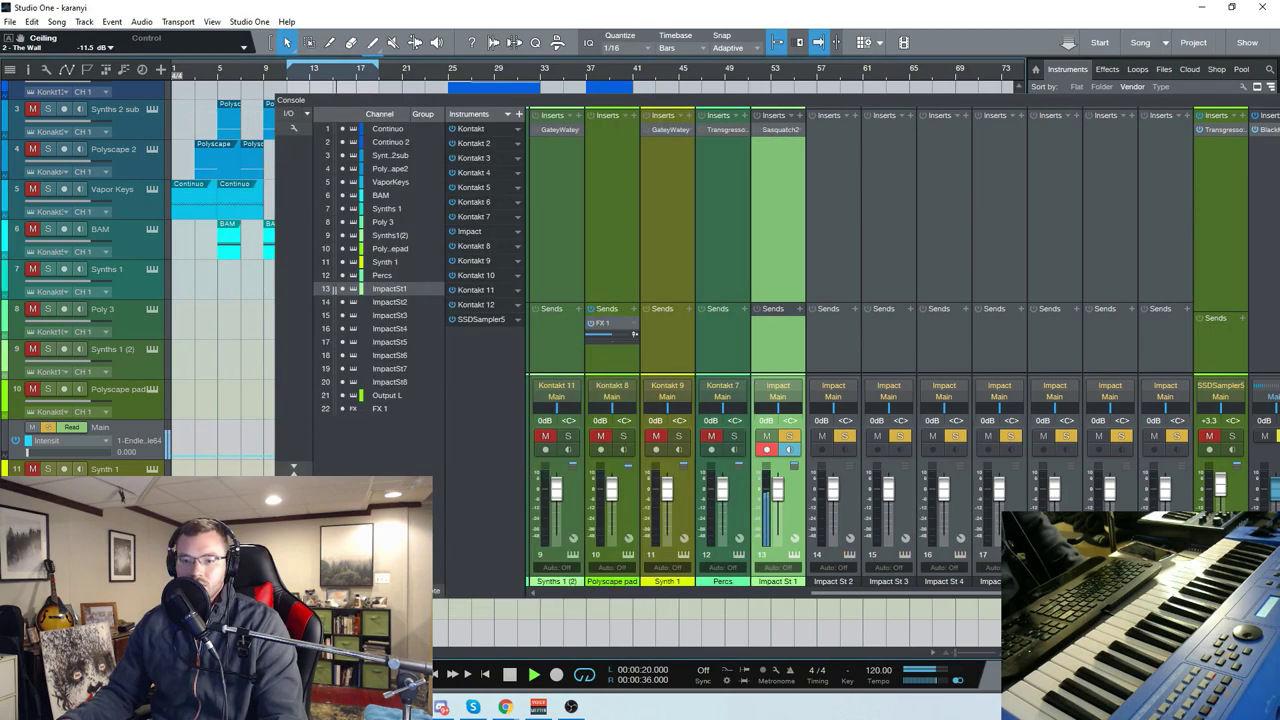
pyautogui.moveTo(748, 105); pyautogui.dragTo(556, 107)
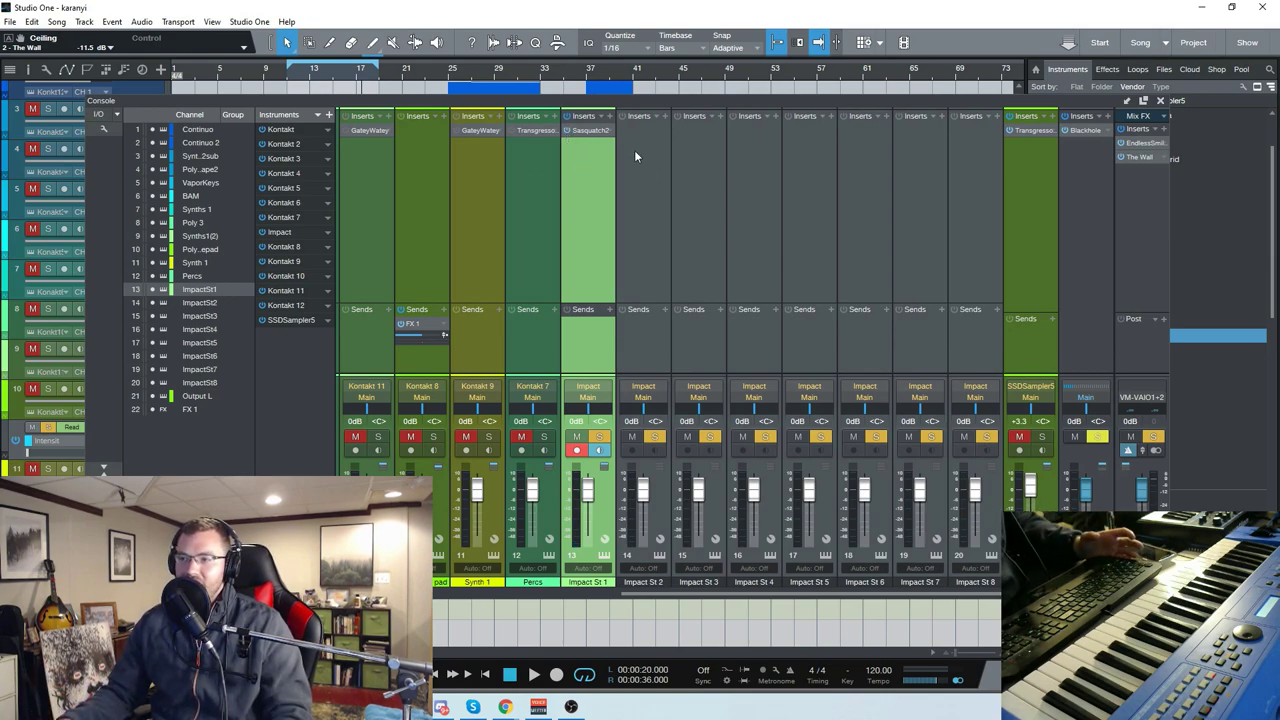
# - Open Sasquatch2 on Impact St 1, set its Oomph to 0.0 dB, and compare the looped kick with the plug-in off and on
pyautogui.click(593, 131)
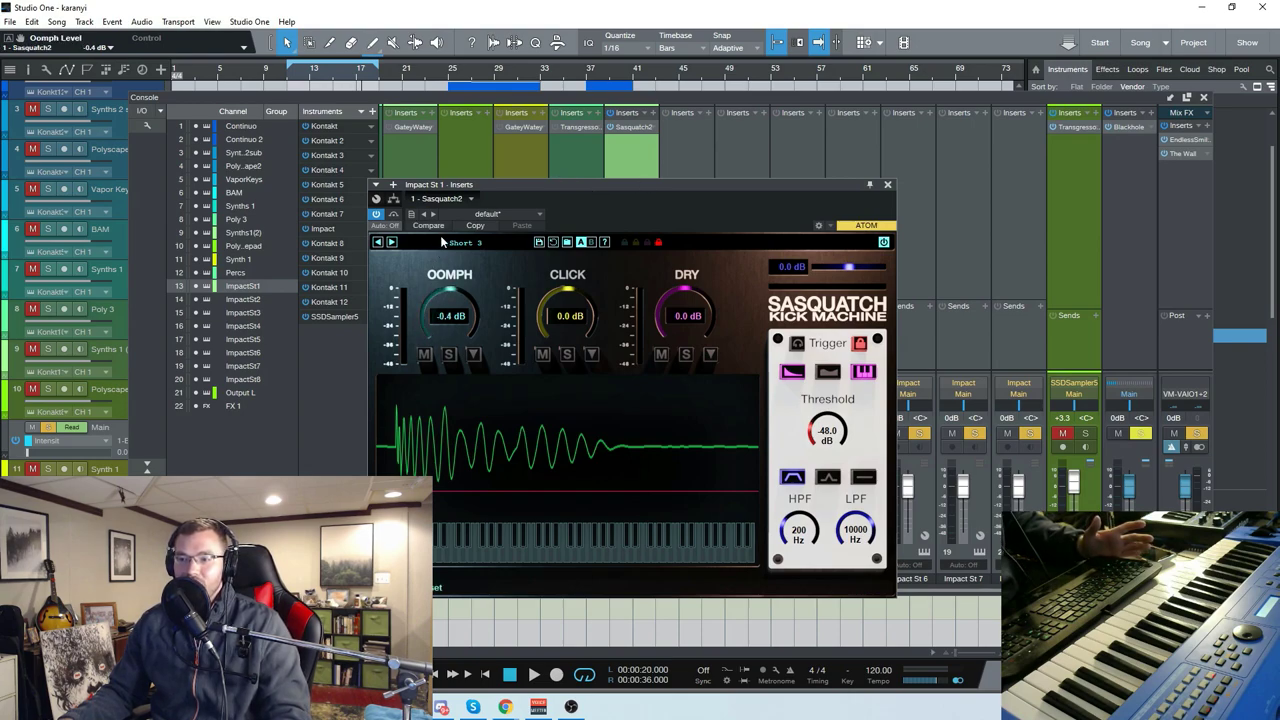
pyautogui.moveTo(518, 100); pyautogui.dragTo(508, 113)
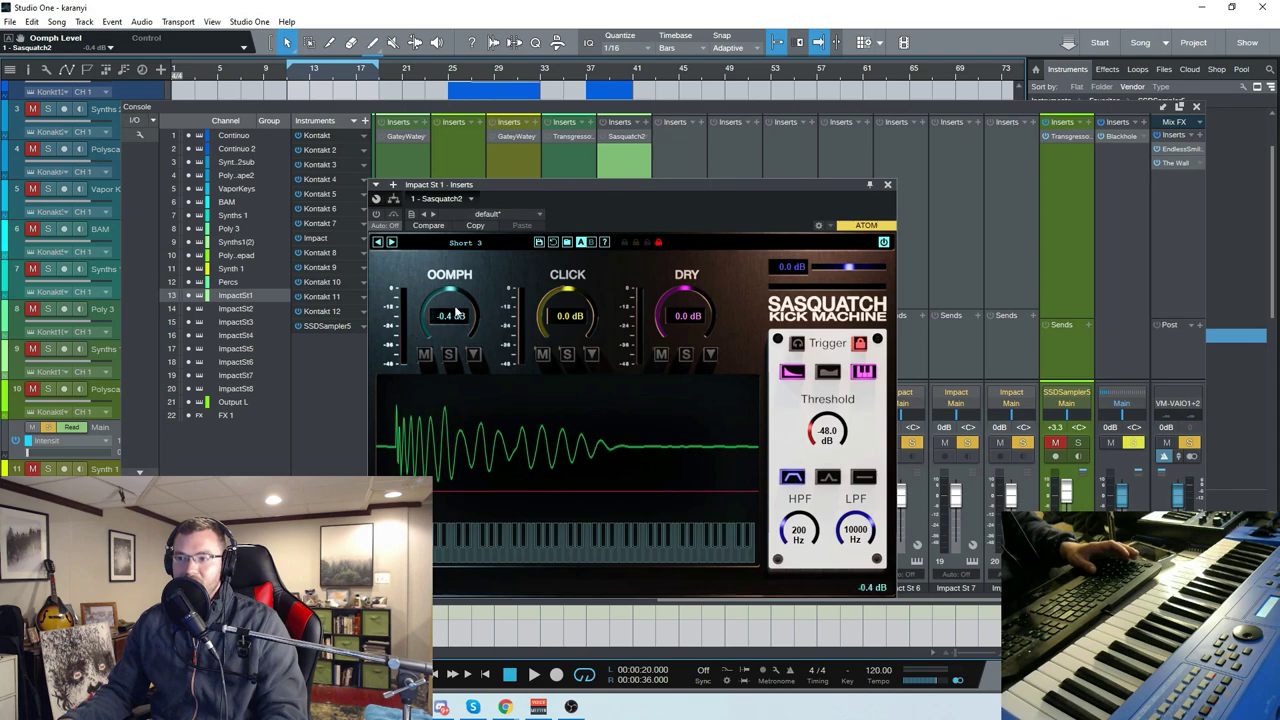
pyautogui.click(432, 248)
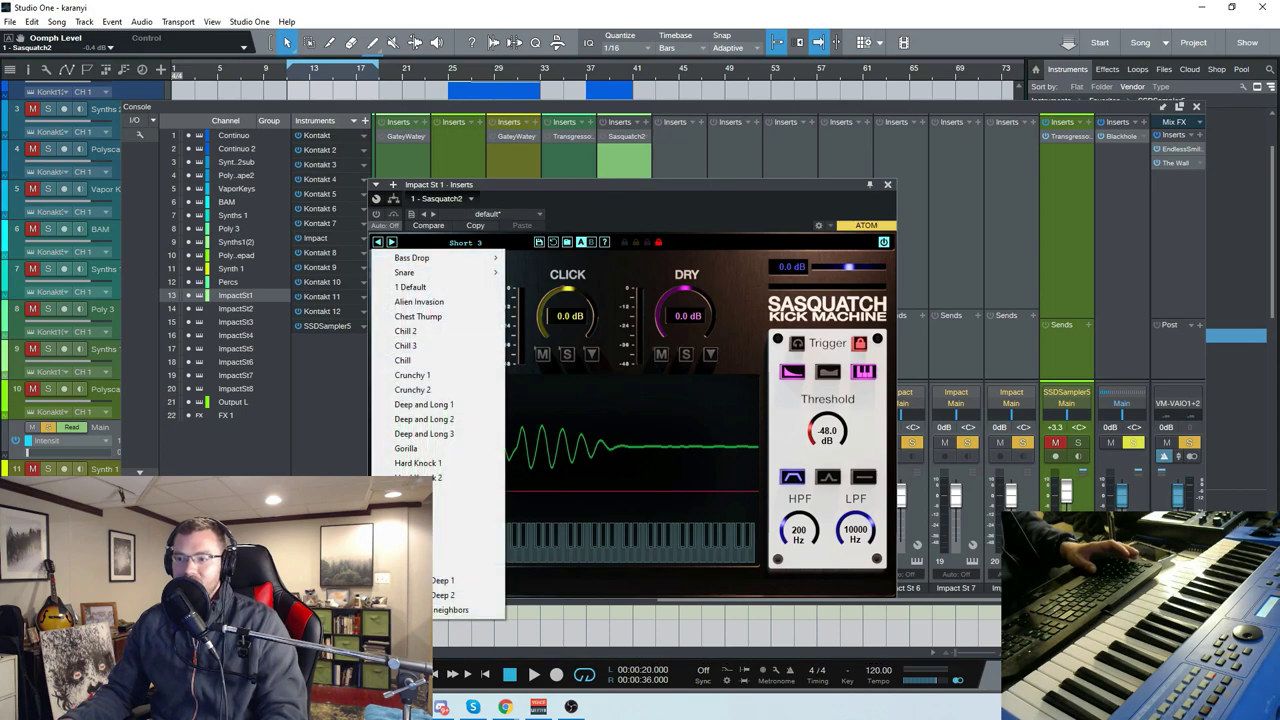
pyautogui.moveTo(424, 263)
pyautogui.click(371, 6)
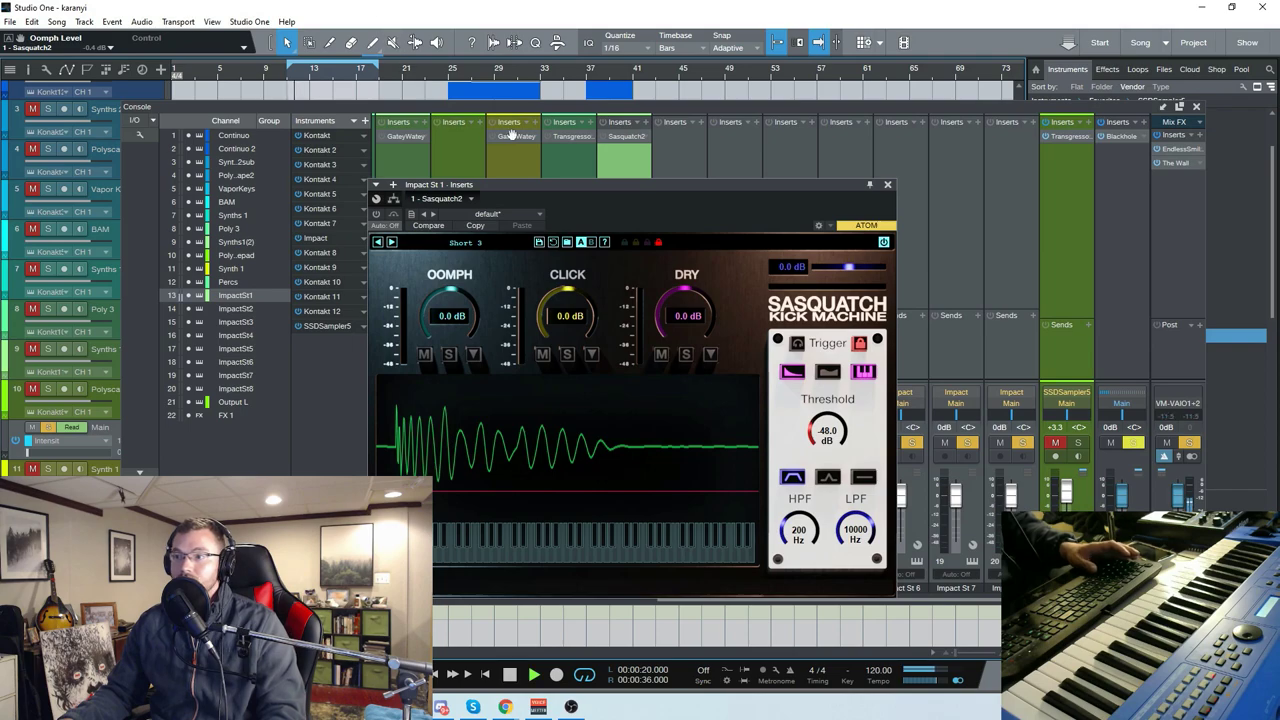
pyautogui.click(604, 141)
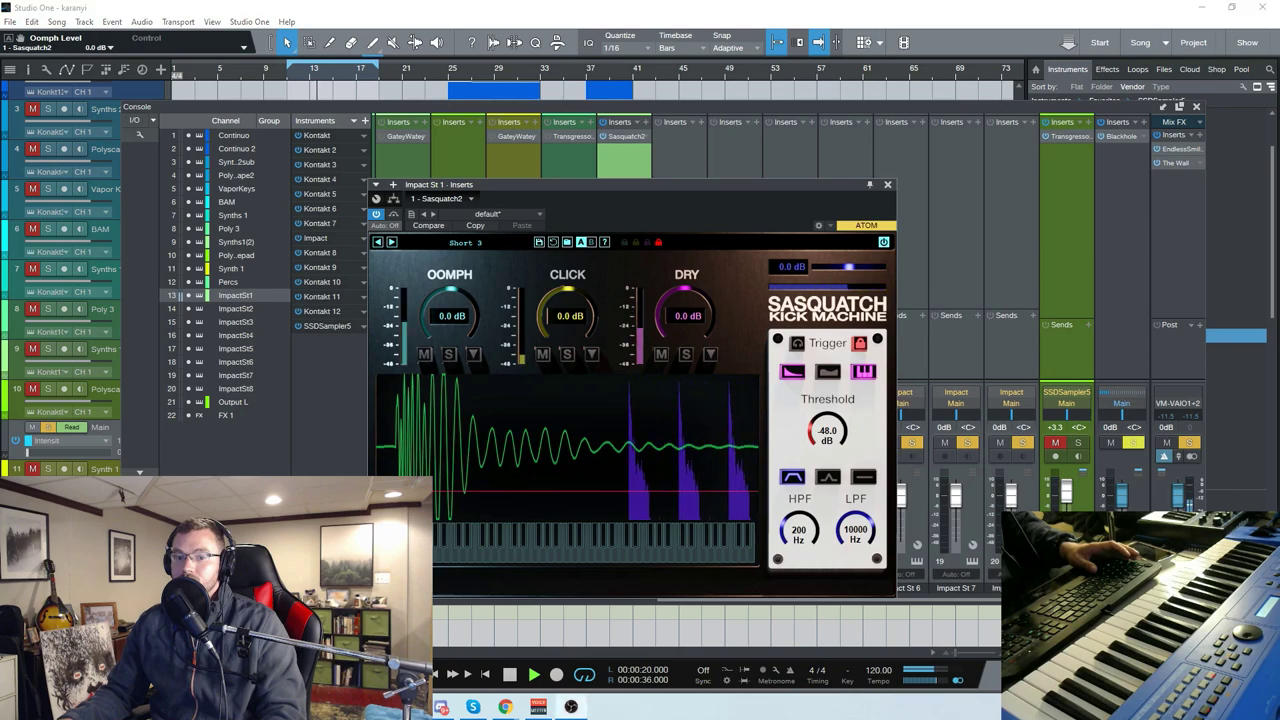
# - Try Sasquatch2's Oomph at 30.0 dB with Click at 29.6 dB, and Oomph at -30.0 dB with Click at 22.8 dB
pyautogui.moveTo(450, 315); pyautogui.dragTo(462, 168)
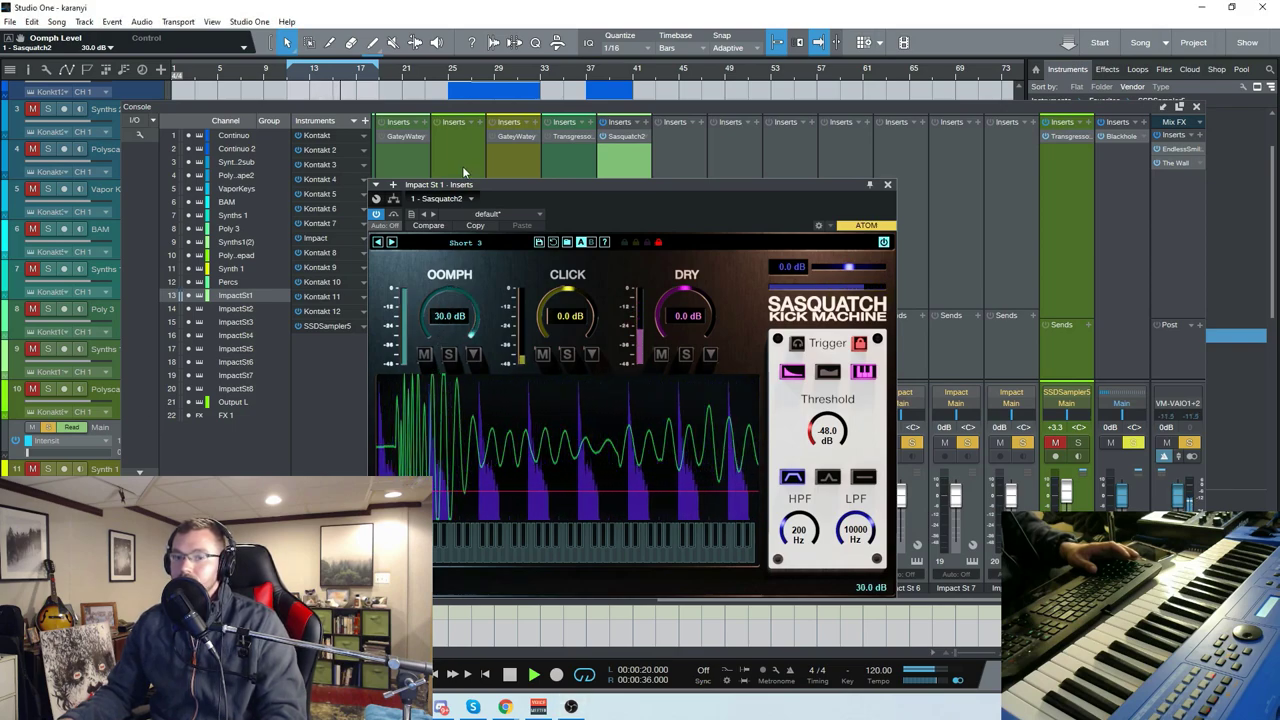
pyautogui.moveTo(568, 305); pyautogui.dragTo(591, 194)
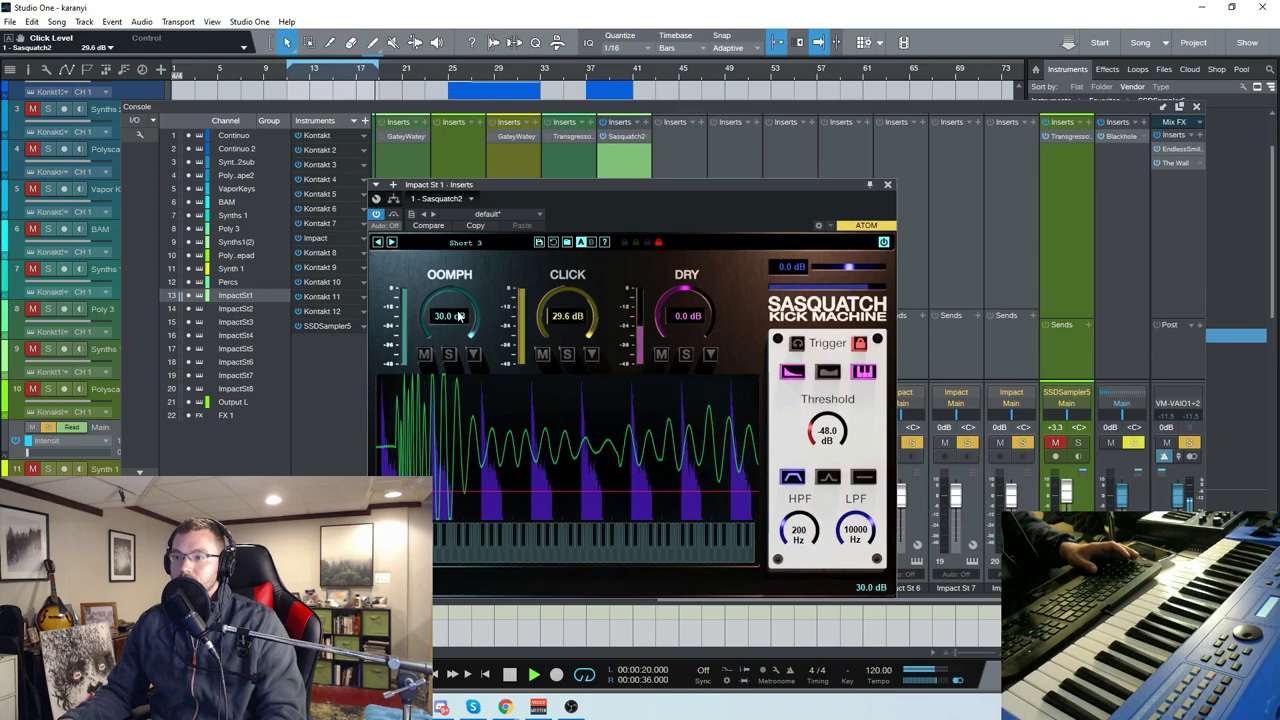
pyautogui.moveTo(449, 316); pyautogui.dragTo(500, 535)
pyautogui.moveTo(568, 309); pyautogui.dragTo(598, 250)
# - Try Sasquatch2's Dry level at 6.0 dB, and Dry at -40.0 dB with Oomph at 30.0 dB
pyautogui.moveTo(687, 316); pyautogui.dragTo(701, 176)
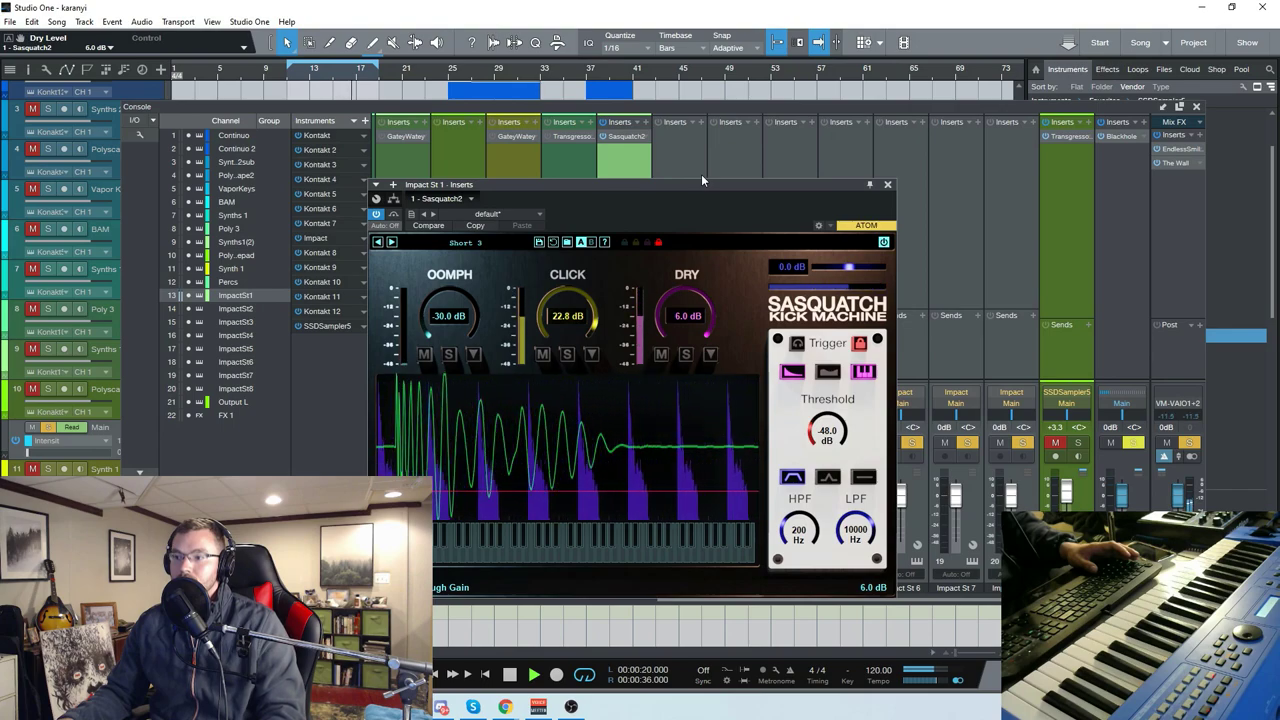
pyautogui.moveTo(701, 174); pyautogui.dragTo(708, 537)
pyautogui.moveTo(449, 316); pyautogui.dragTo(485, 115)
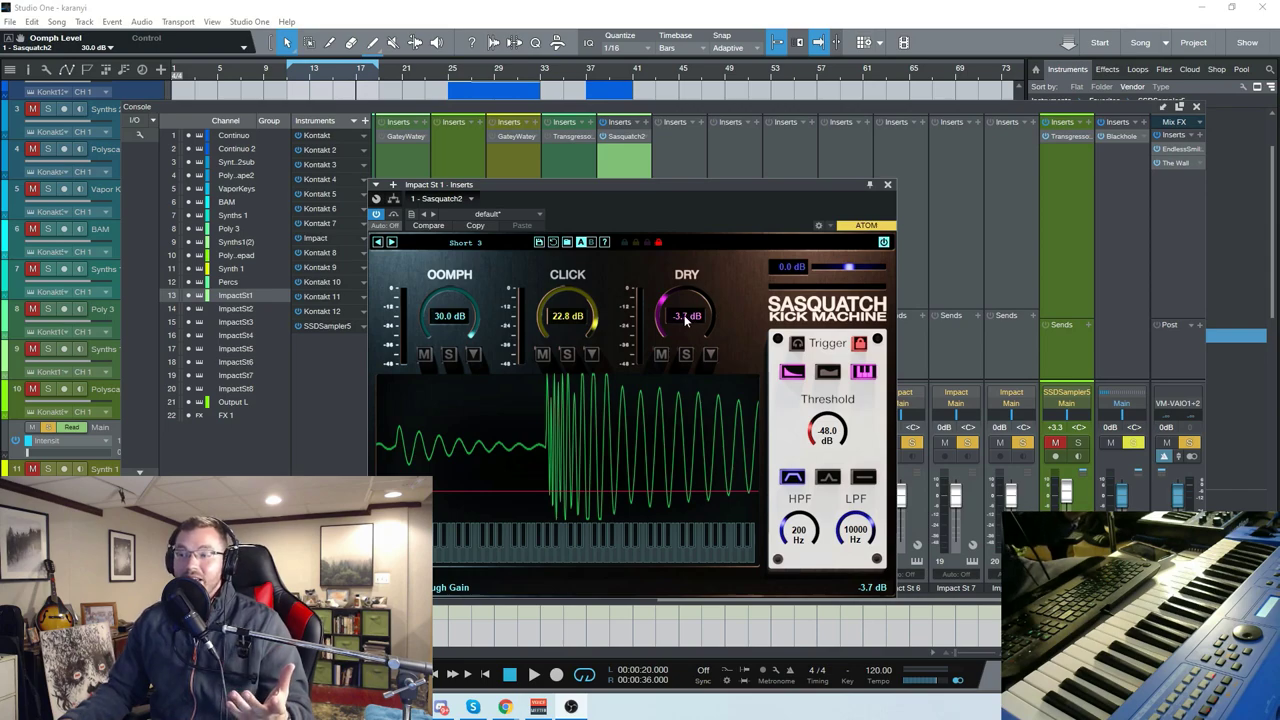
pyautogui.moveTo(681, 318); pyautogui.dragTo(684, 352)
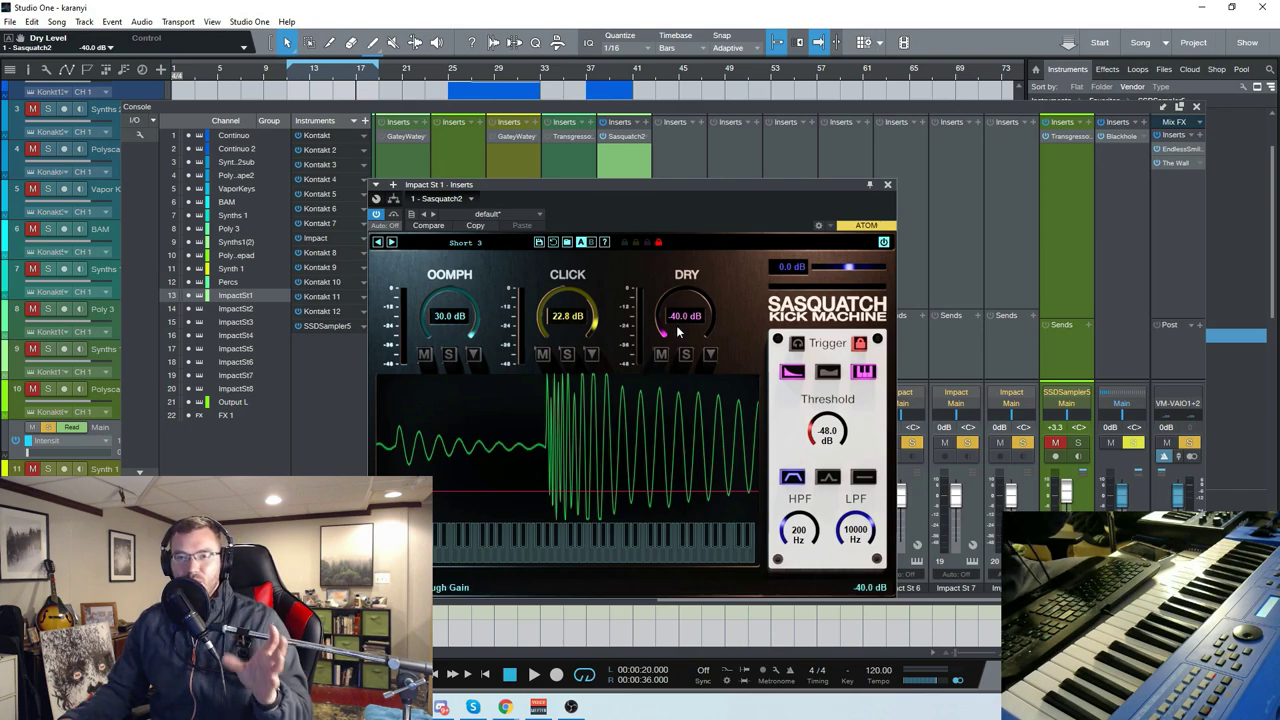
# - Move the Sasquatch2 window up and load the Crunchy 1 preset
pyautogui.moveTo(460, 184); pyautogui.dragTo(438, 149)
pyautogui.click(432, 208)
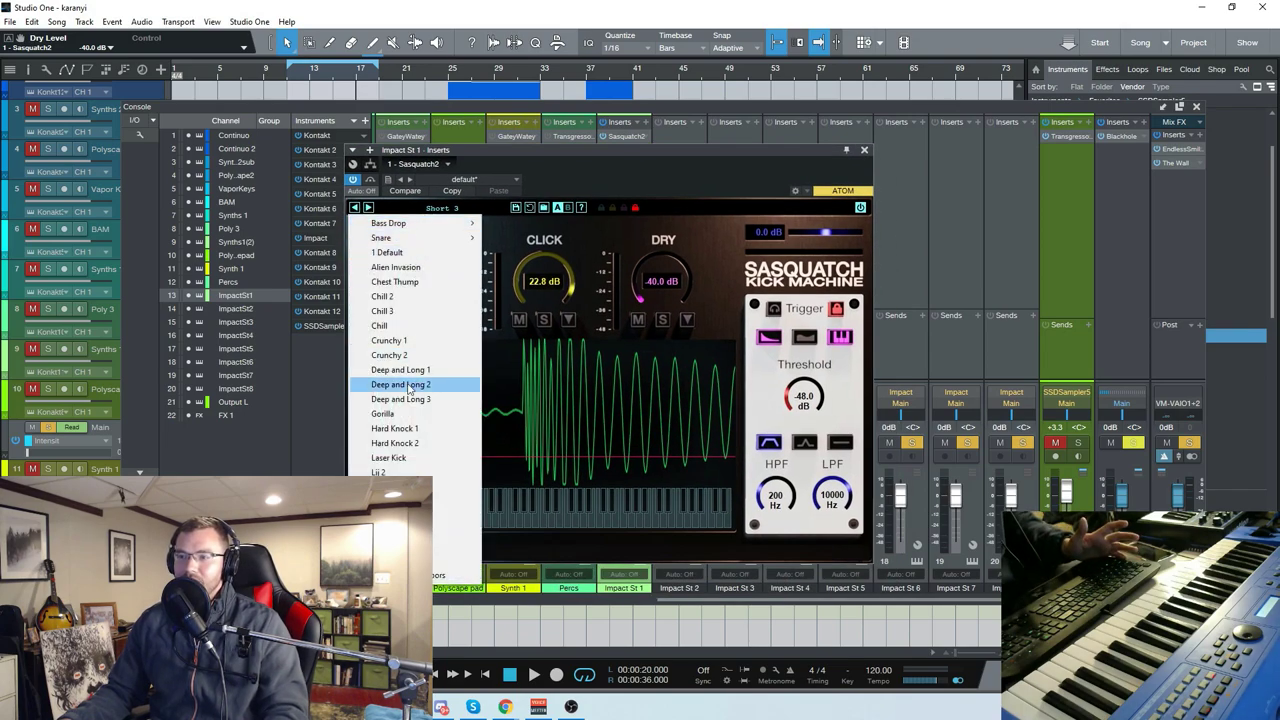
pyautogui.click(420, 340)
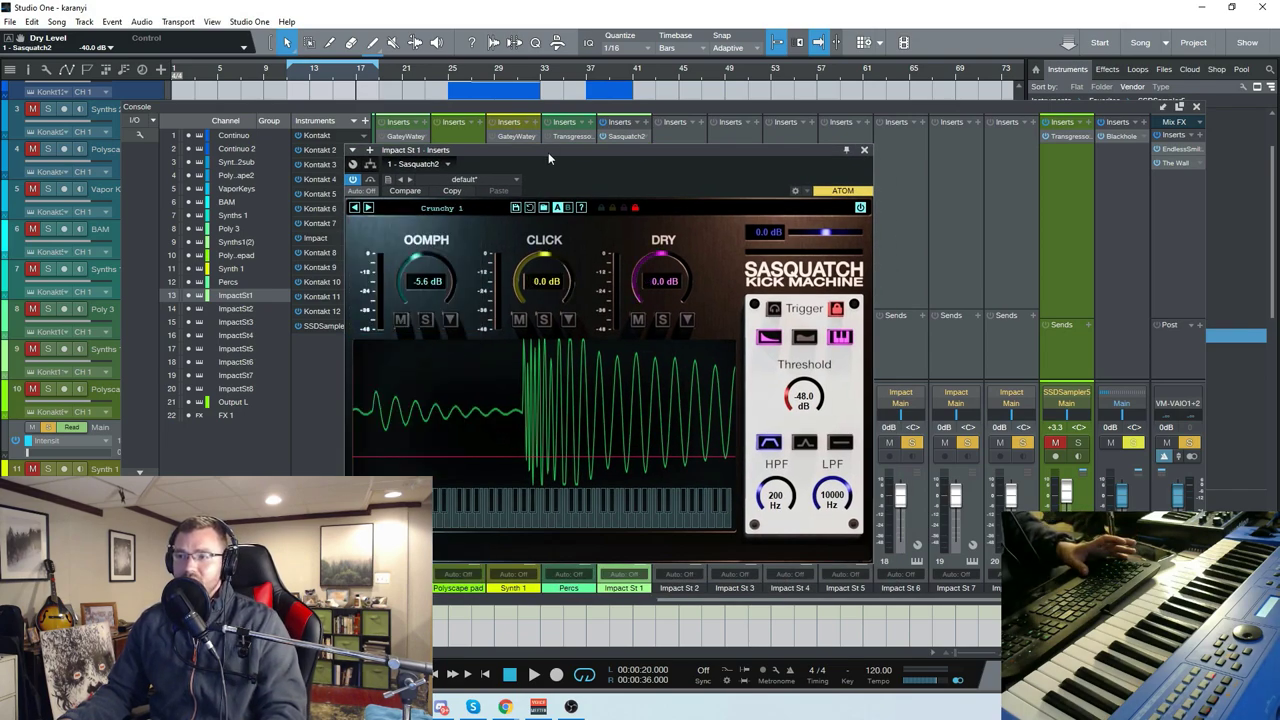
# - Reposition the Sasquatch2 window, play the kick loop with Crunchy 1, and try its Oomph level at 4.4 dB
pyautogui.moveTo(548, 152); pyautogui.dragTo(573, 154)
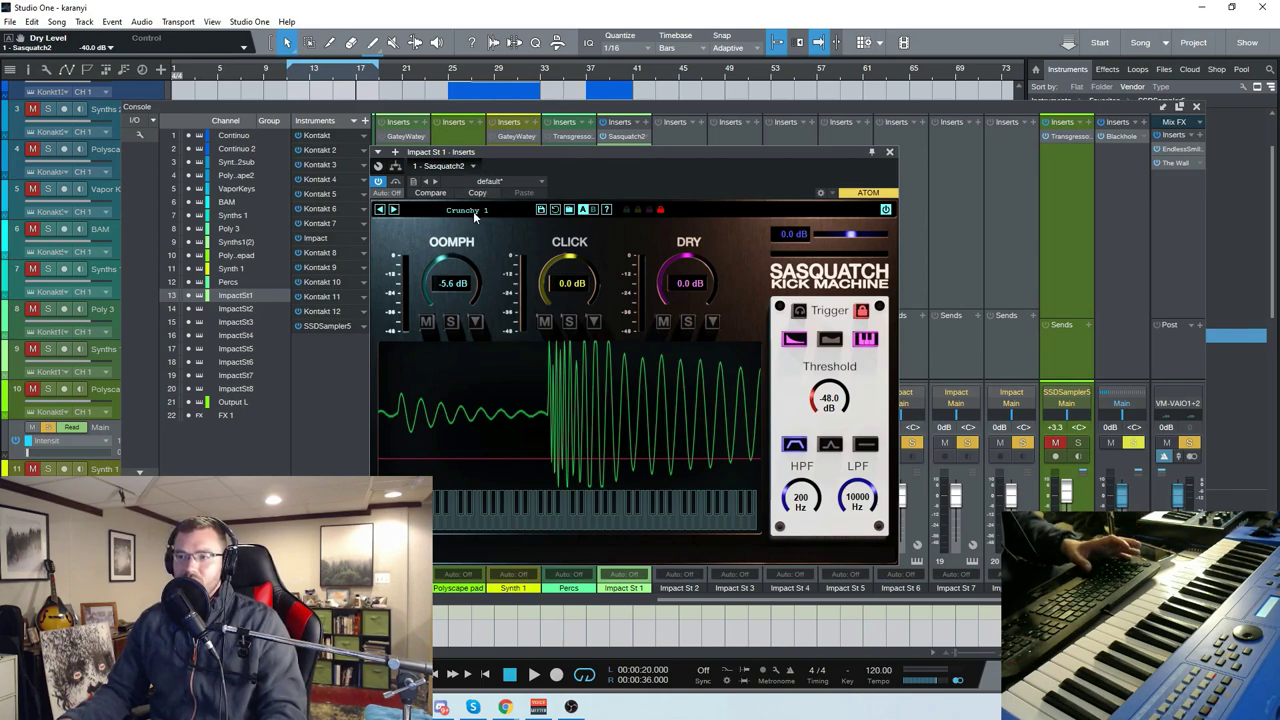
pyautogui.moveTo(597, 157)
pyautogui.mouseDown()
pyautogui.moveTo(615, 158)
pyautogui.moveTo(572, 161)
pyautogui.mouseUp()
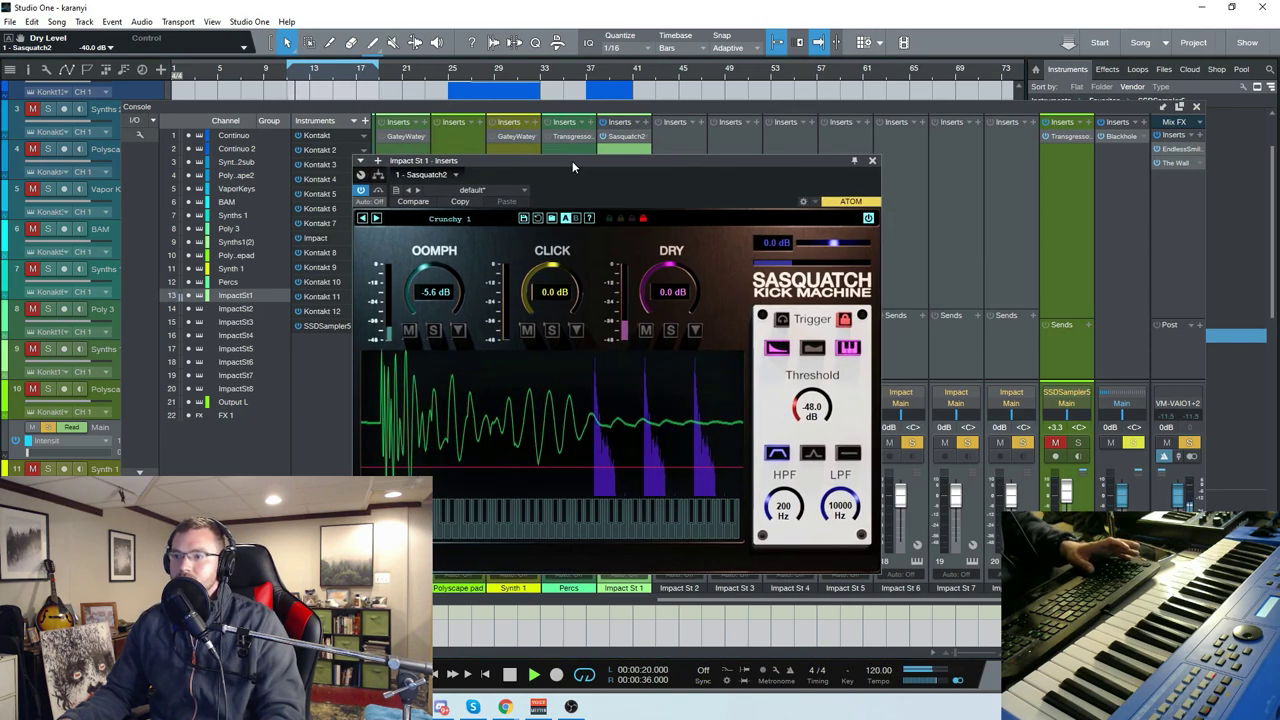
pyautogui.moveTo(427, 300)
pyautogui.moveTo(427, 300); pyautogui.dragTo(405, 240)
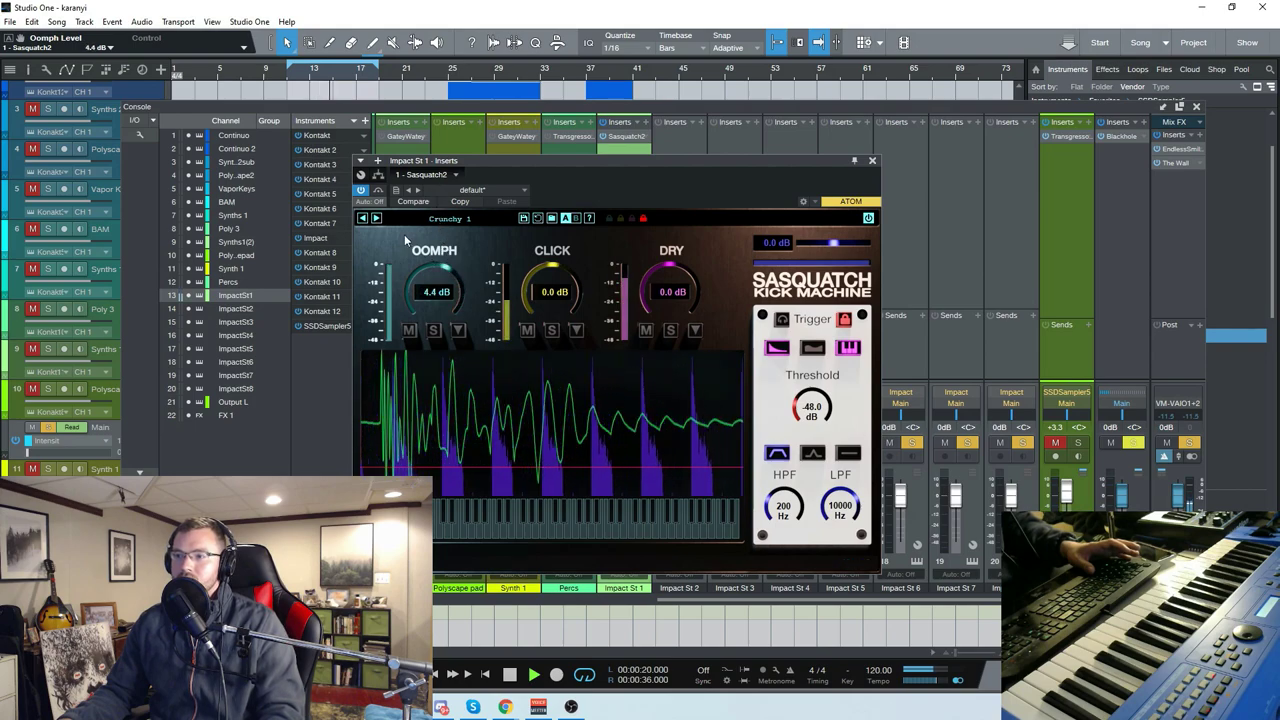
# - Load Sasquatch2's Crunchy 2 preset and try its Oomph level at -28.2 dB
pyautogui.click(377, 218)
pyautogui.moveTo(440, 318); pyautogui.dragTo(451, 357)
pyautogui.moveTo(458, 424); pyautogui.dragTo(380, 232)
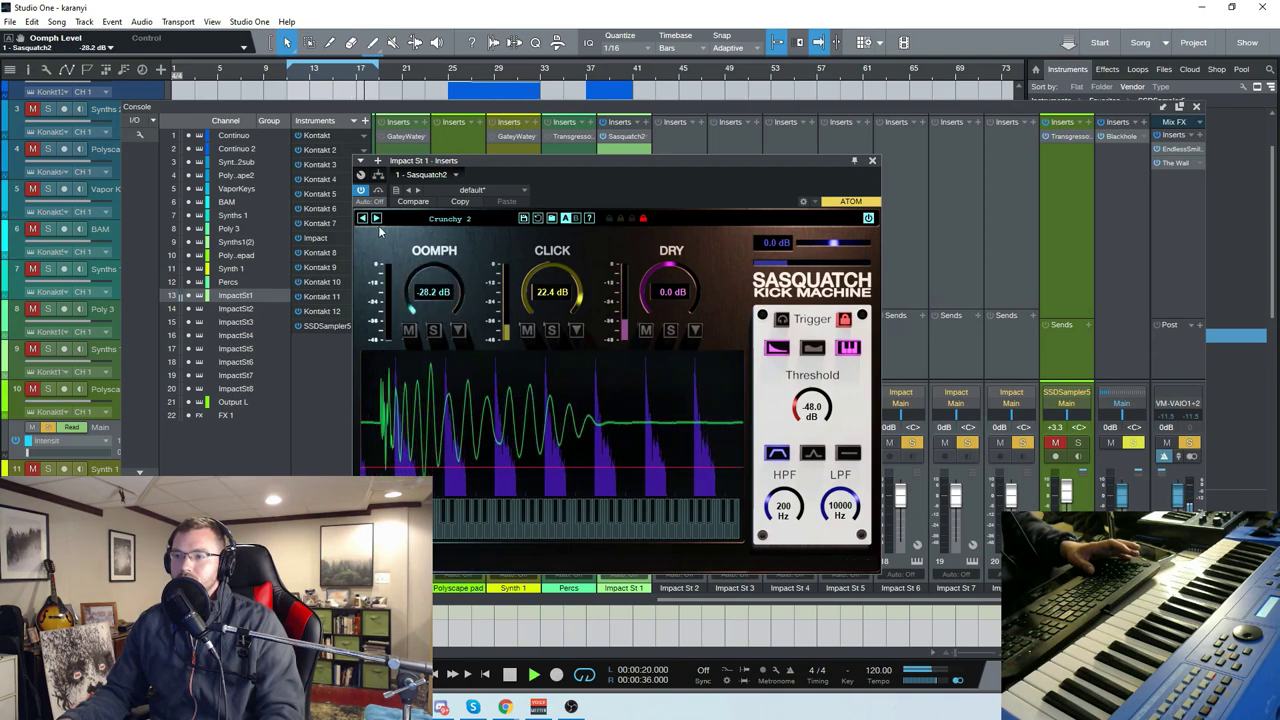
# - Audition Sasquatch2 presets from Deep and Long 2 on to Hard Knock 1, and set its Oomph level to 30.0 dB
pyautogui.click(376, 218)
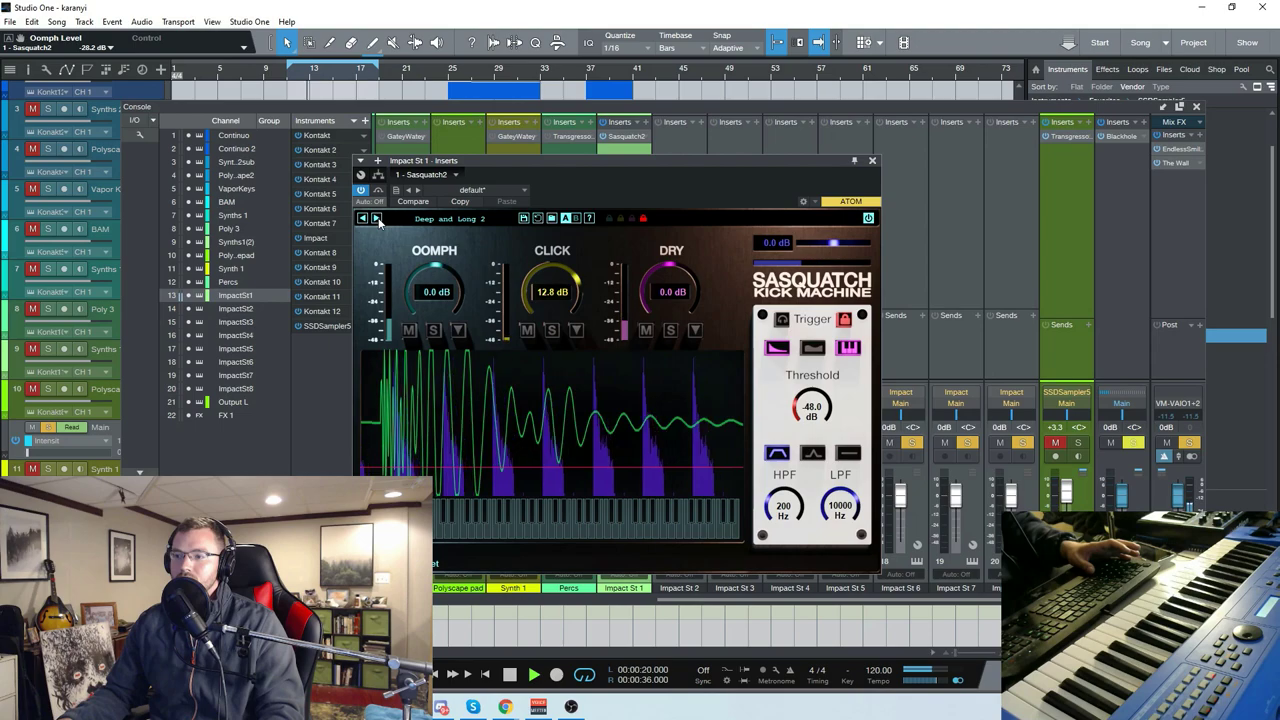
pyautogui.click(376, 218)
pyautogui.click(376, 218)
pyautogui.moveTo(445, 290); pyautogui.dragTo(450, 192)
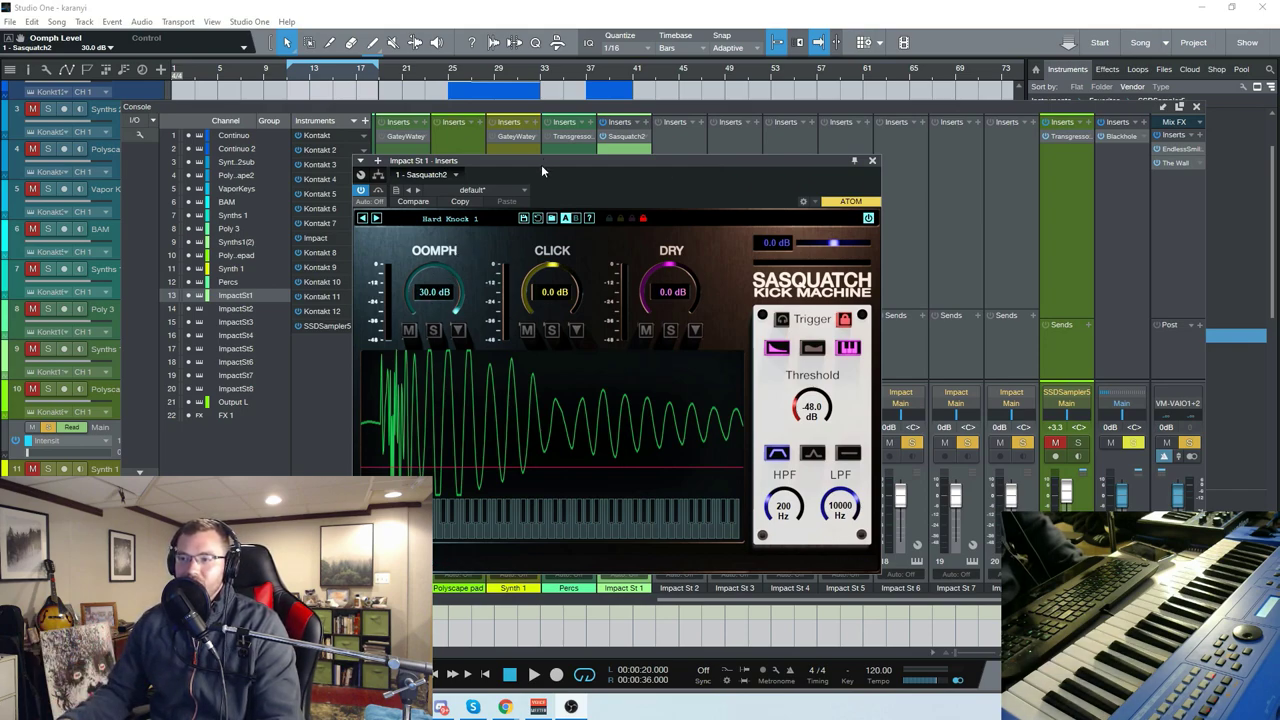
# - Close the Sasquatch2 window and the console to reveal the arrangement
pyautogui.moveTo(408, 306)
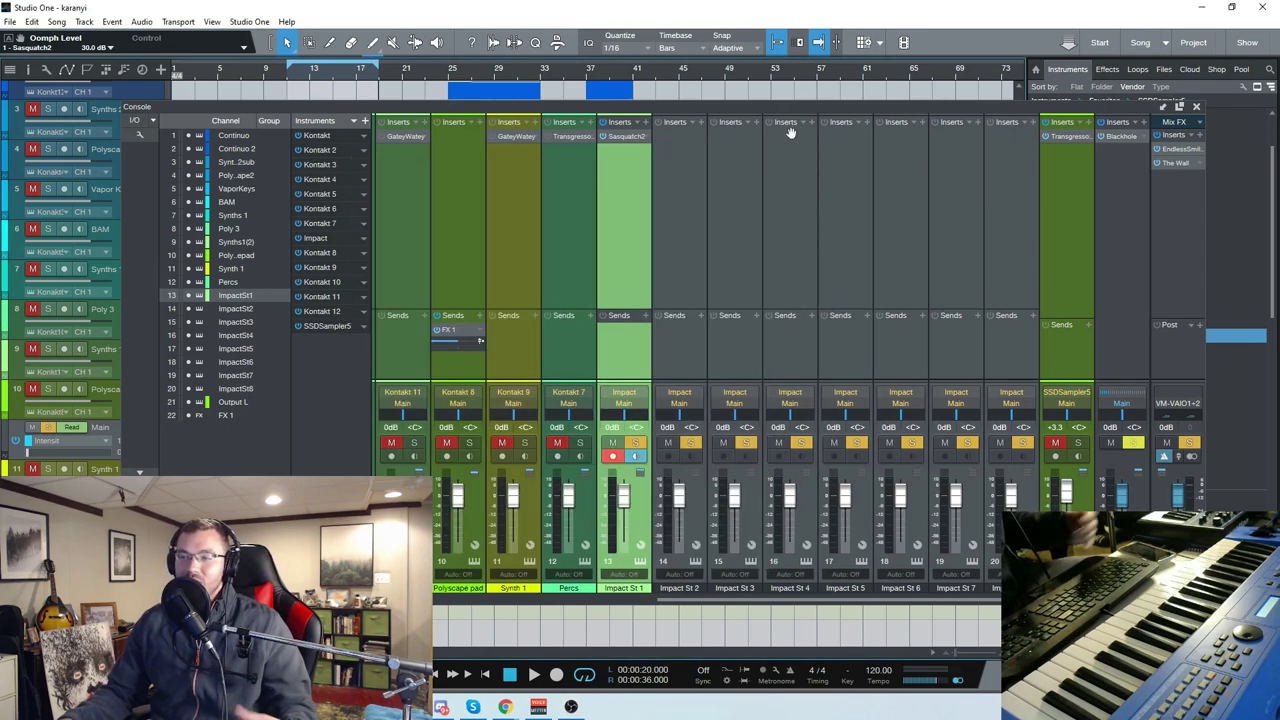
pyautogui.click(871, 160)
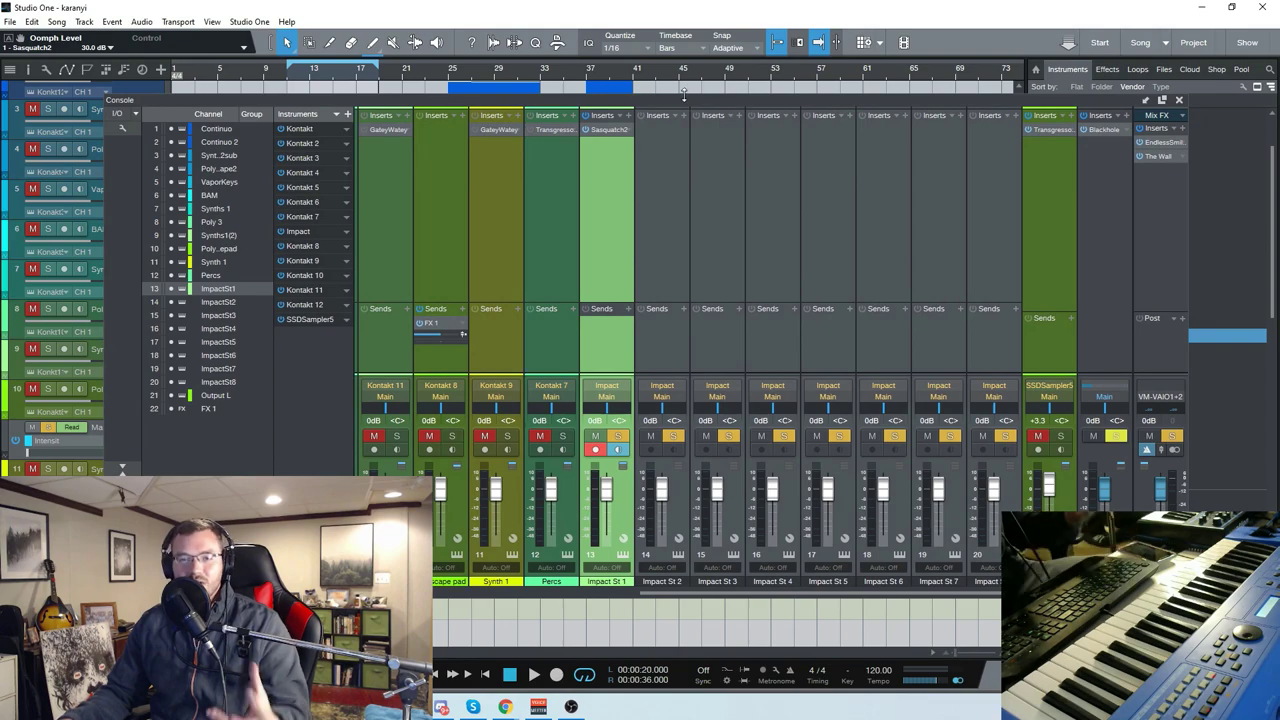
pyautogui.moveTo(706, 104); pyautogui.dragTo(696, 112)
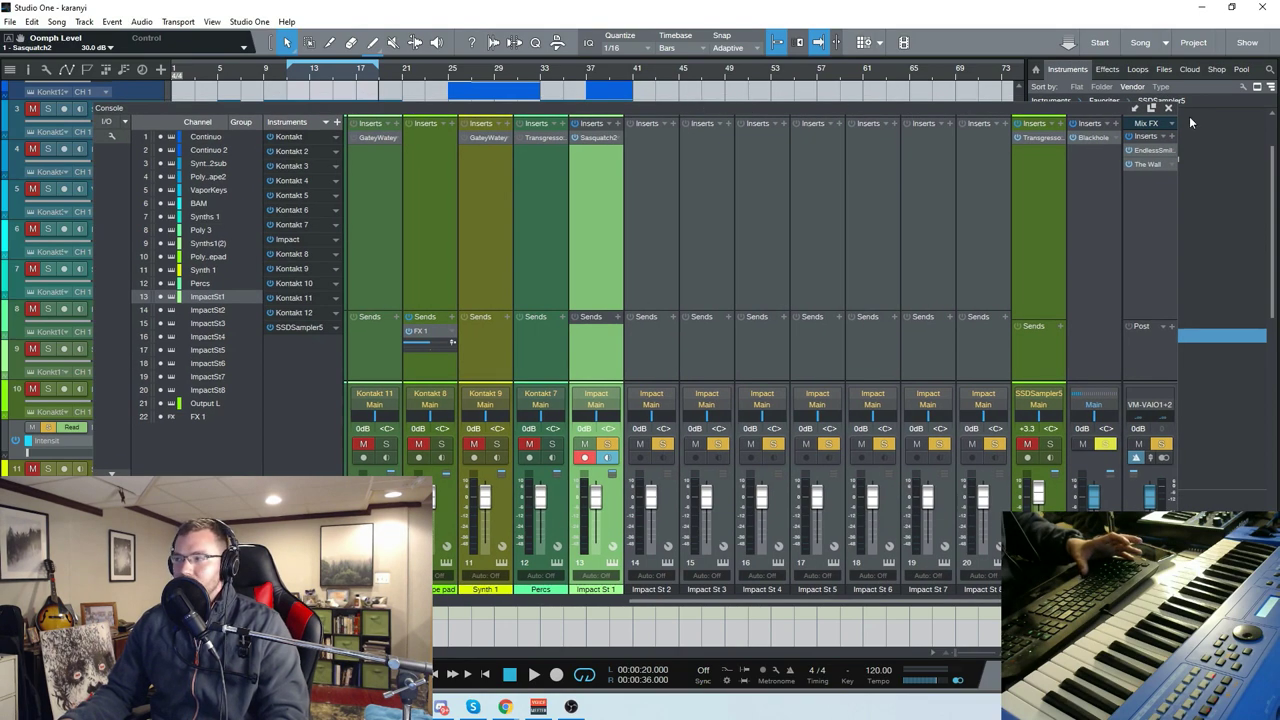
pyautogui.click(1171, 111)
# - Set the loop range to bars 1 to 5, zoom in on the timeline, and return the playhead to the song start
pyautogui.click(290, 72)
pyautogui.moveTo(318, 70); pyautogui.dragTo(186, 76)
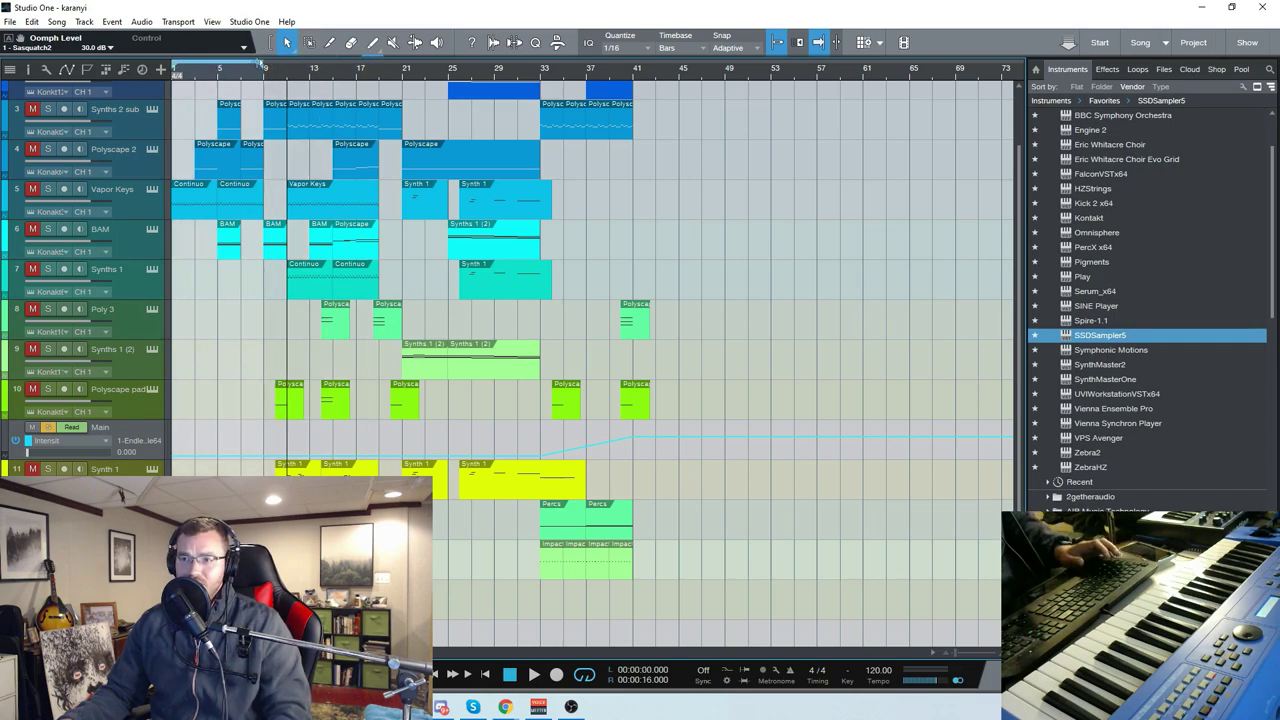
pyautogui.moveTo(264, 70); pyautogui.dragTo(218, 72)
pyautogui.press('e')
pyautogui.press('e')
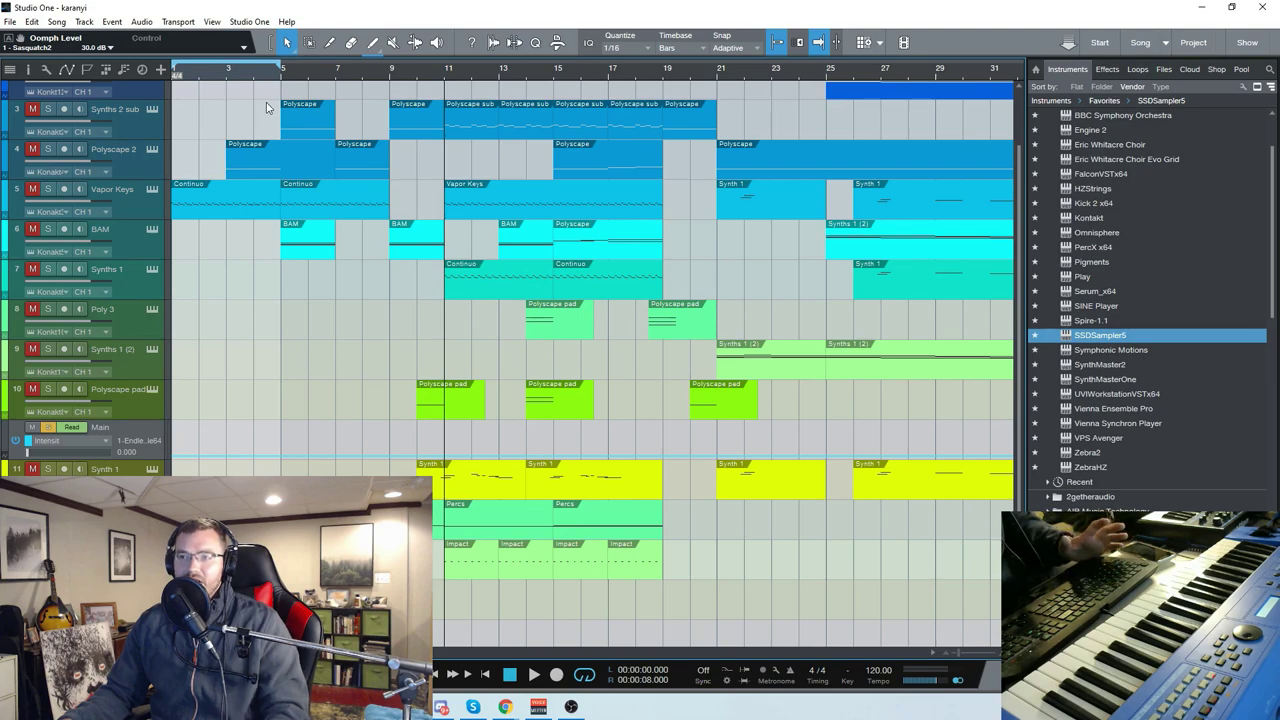
pyautogui.press('Home')
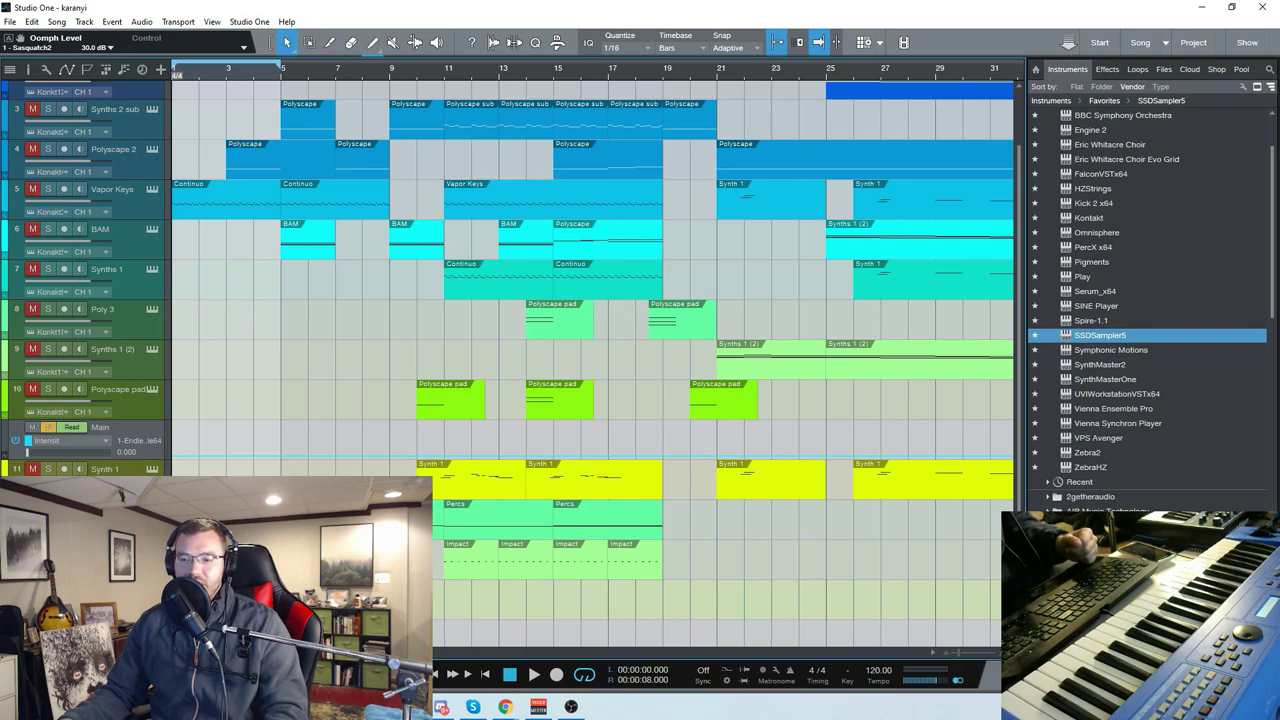
# - Reopen the console and reposition it over the arrangement for work on the Output L drum channel
pyautogui.press('F3')
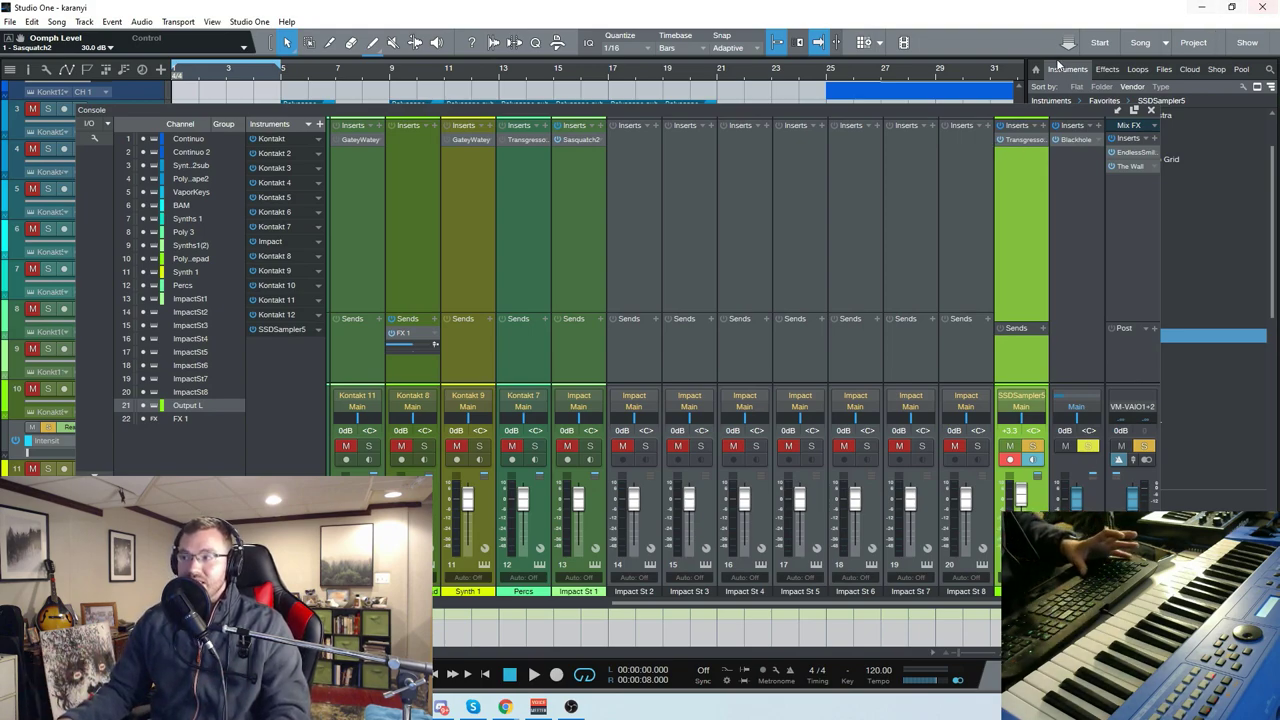
pyautogui.moveTo(943, 125); pyautogui.dragTo(889, 128)
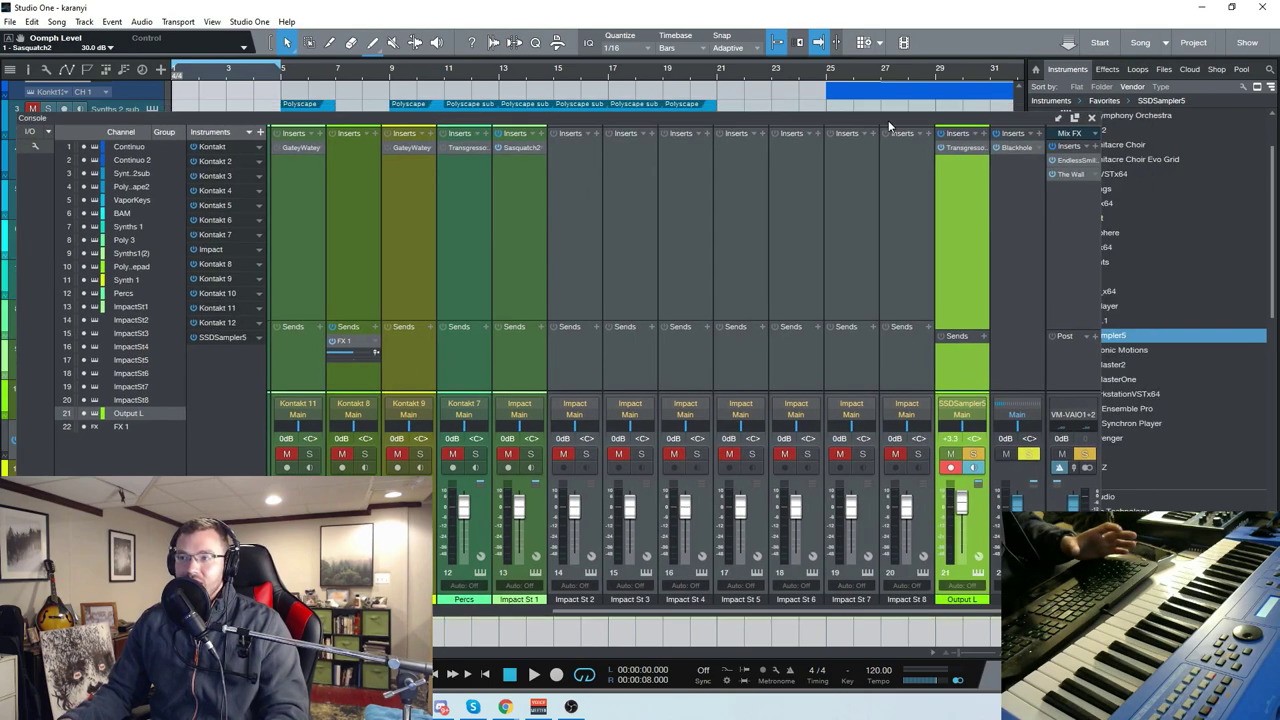
pyautogui.moveTo(967, 122); pyautogui.dragTo(976, 112)
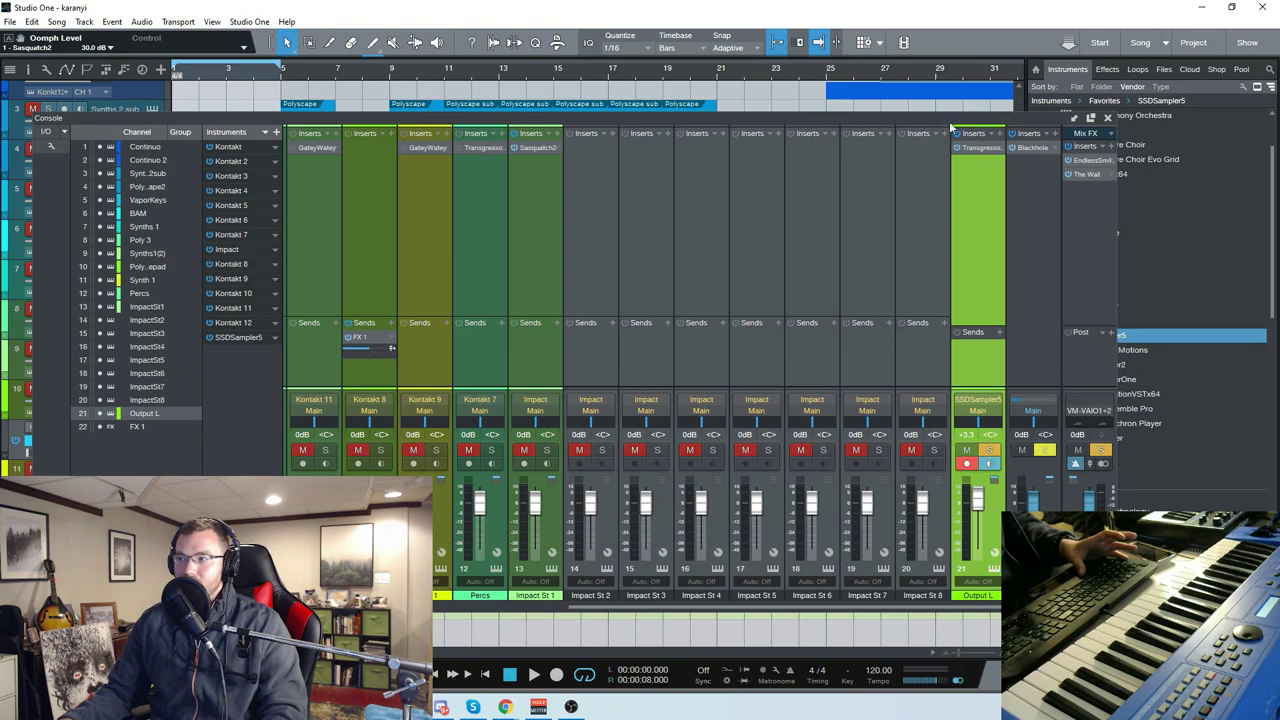
pyautogui.doubleClick(628, 122)
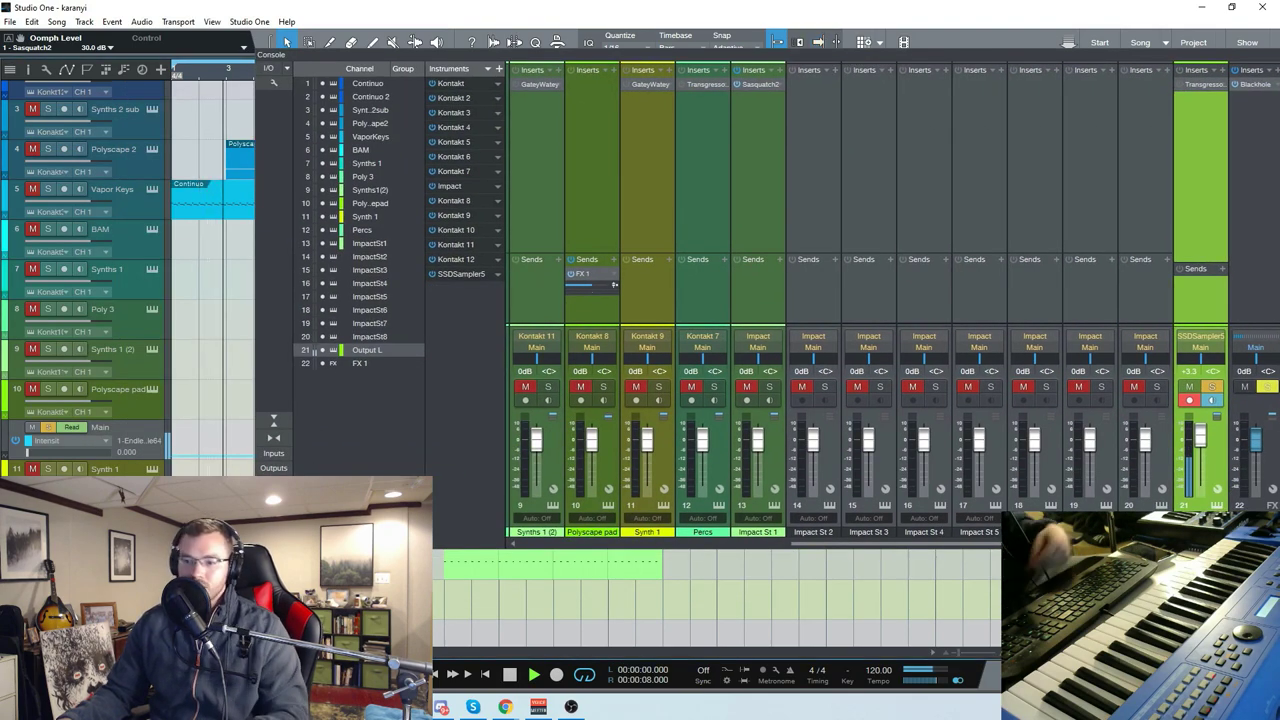
# - Open the SSDSampler5 drum pattern in the note editor, zoom it out, and bring the console back in front
pyautogui.press('F2')
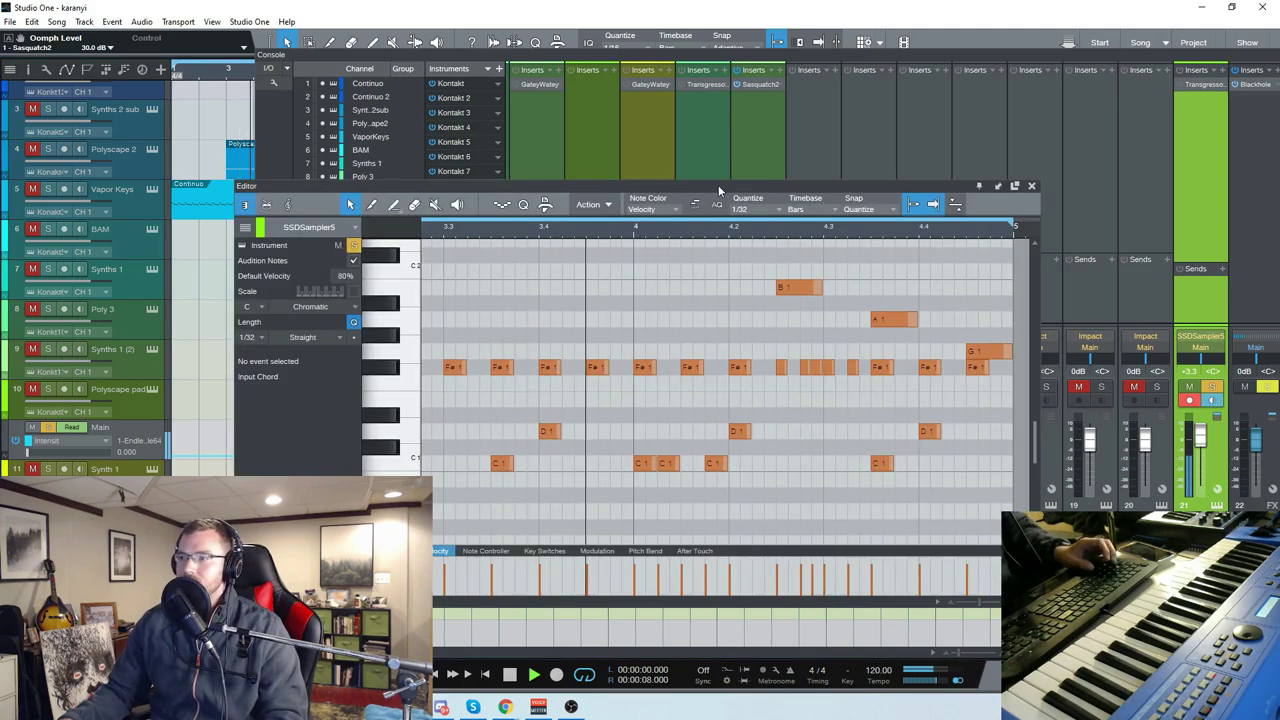
pyautogui.press('w')
pyautogui.press('F2')
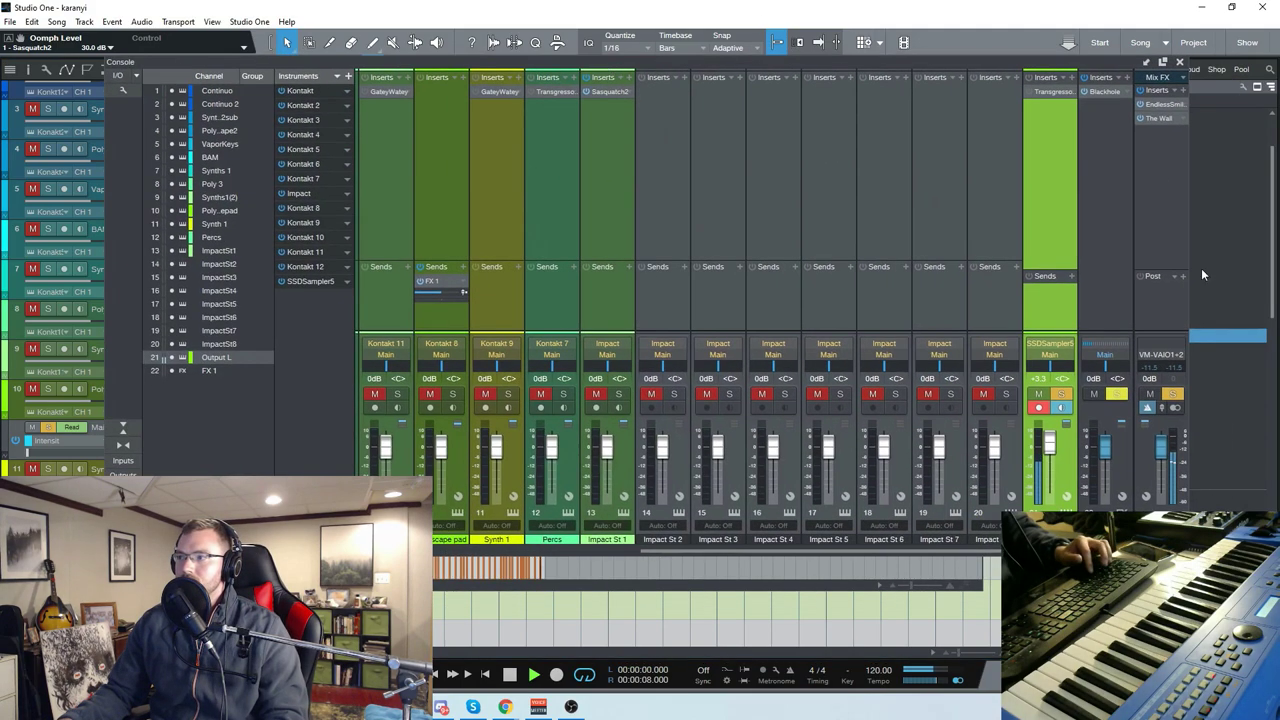
# - Open Transgressor on the Output L channel, set its transient gain to 6.8 dB, and stop playback
pyautogui.click(1047, 92)
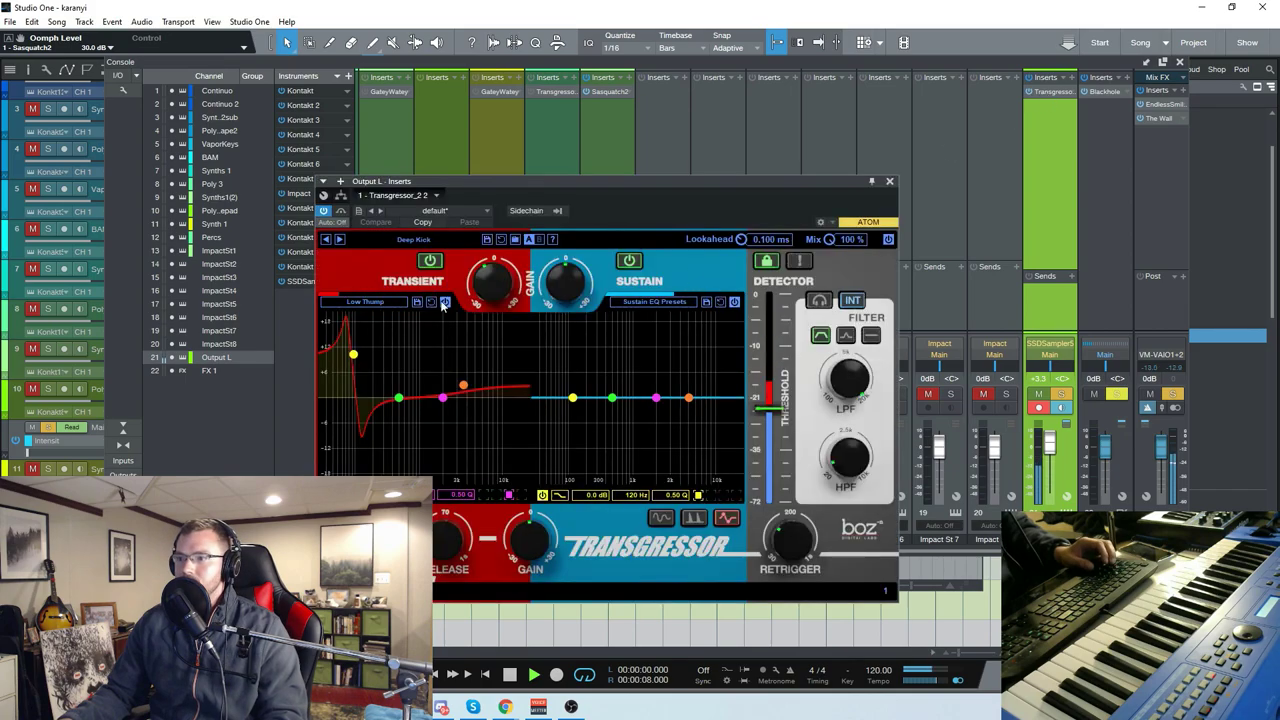
pyautogui.moveTo(500, 262); pyautogui.dragTo(499, 211)
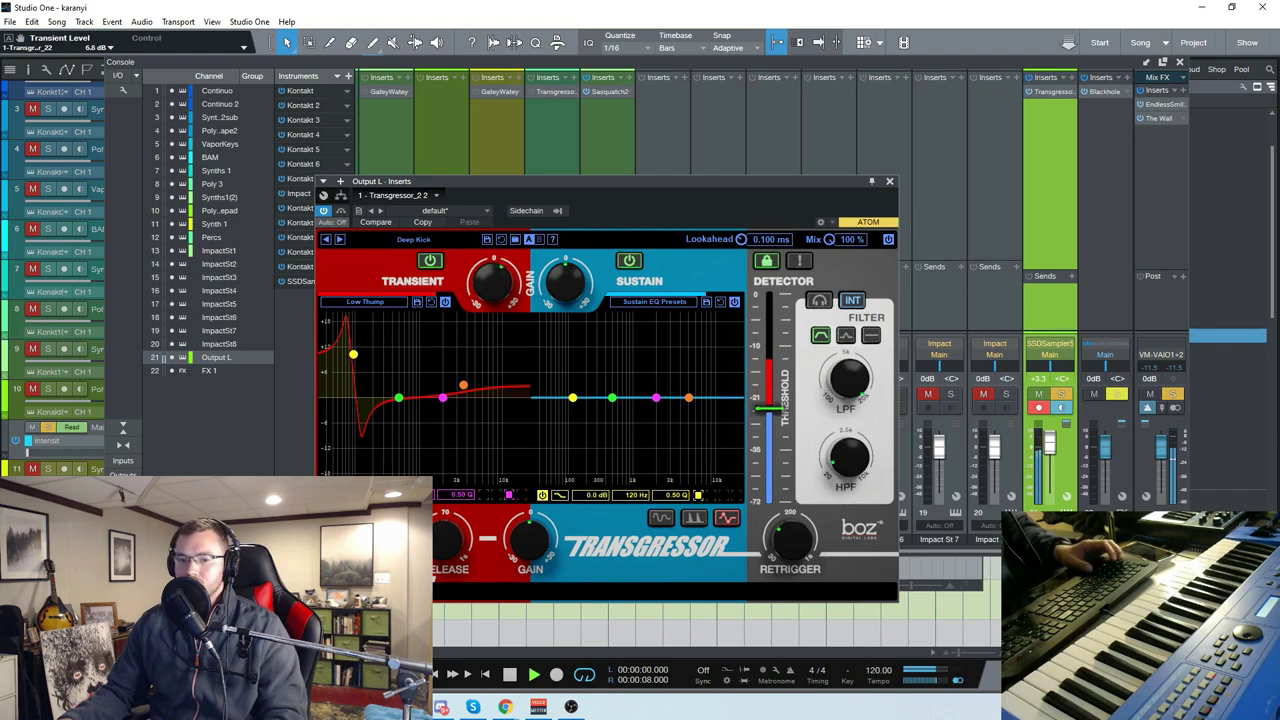
pyautogui.click(509, 677)
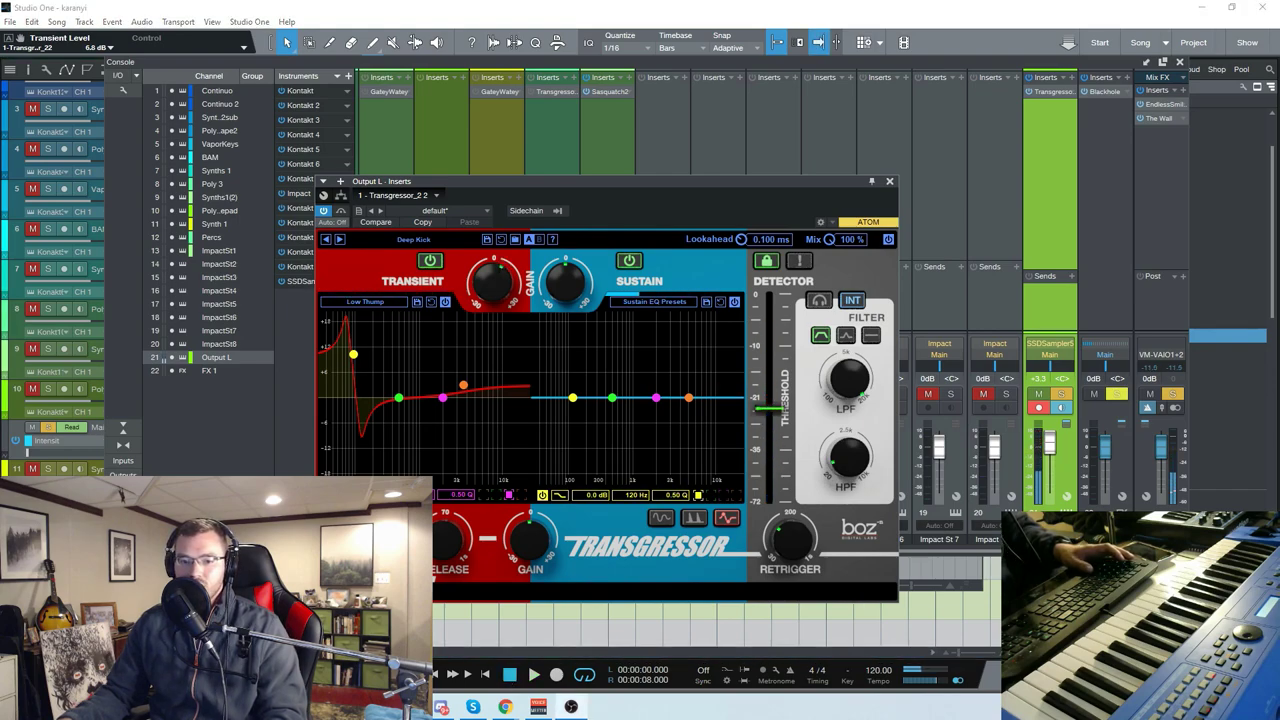
# - Try Transgressor with the Flat transient EQ preset, muting the transient section while setting sustain gain to 5.0 dB, and re-enable it
pyautogui.click(389, 305)
pyautogui.click(380, 333)
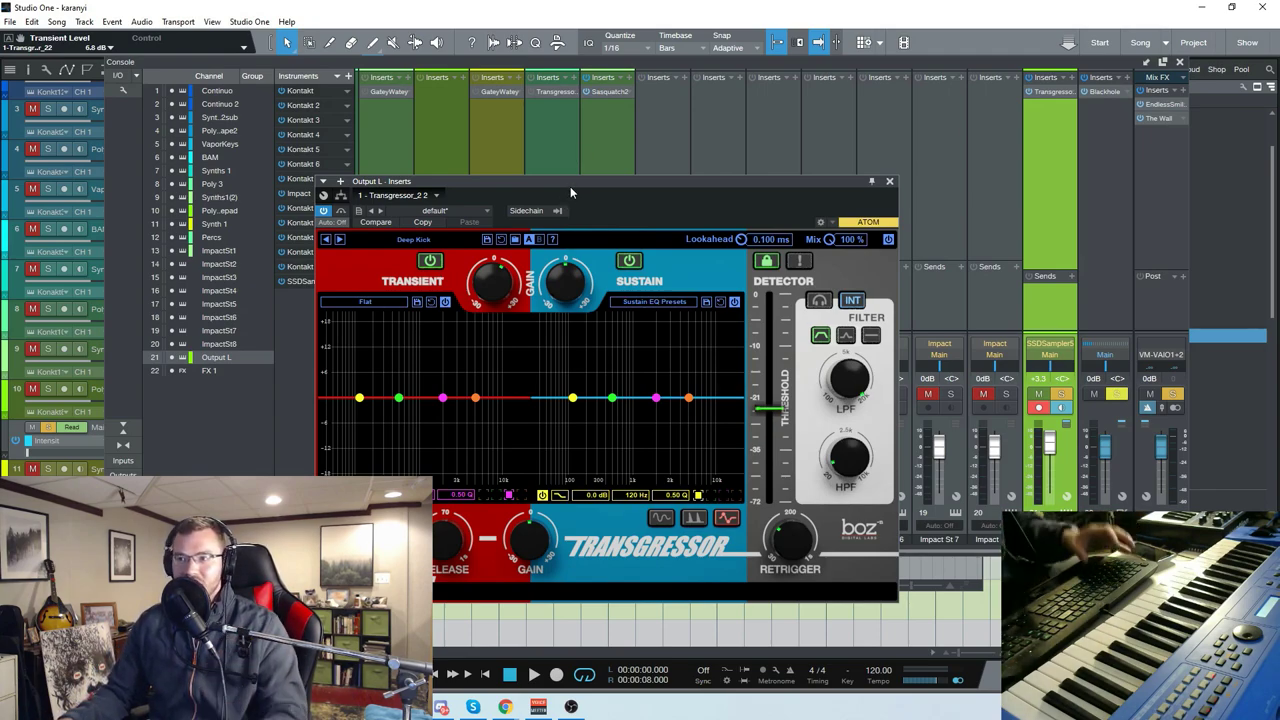
pyautogui.click(430, 260)
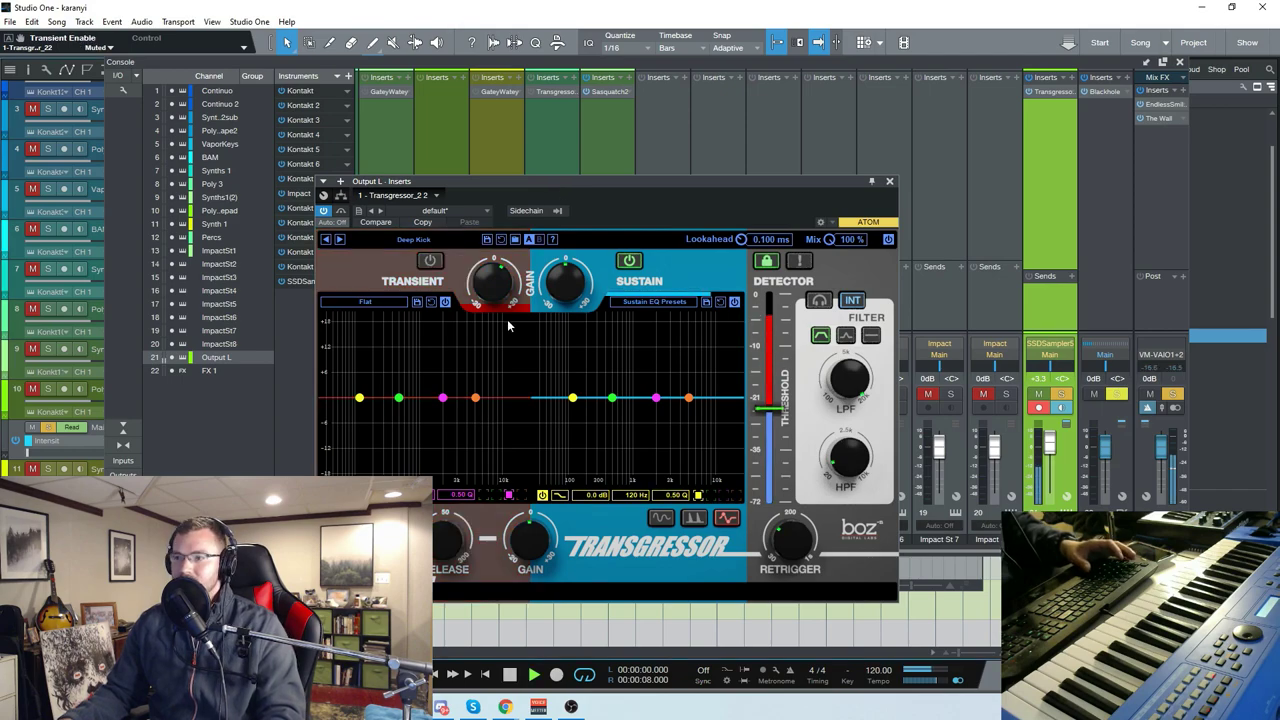
pyautogui.scroll(1, 566, 280)
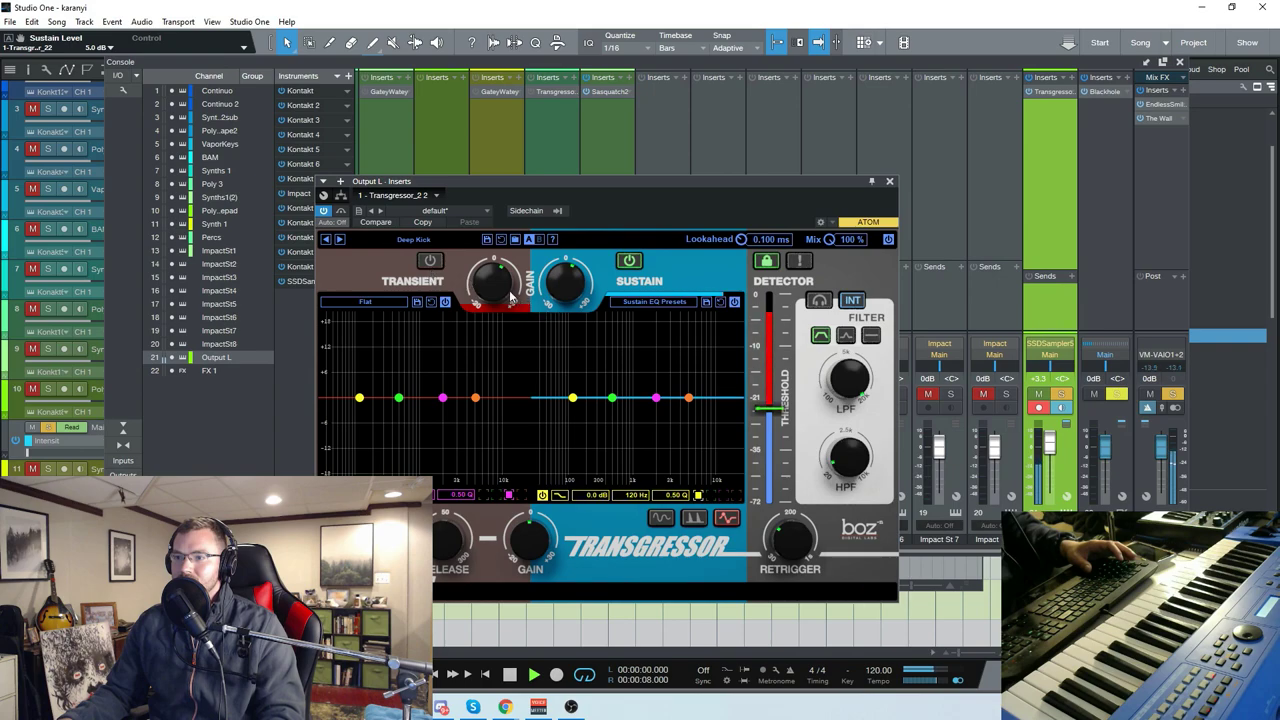
pyautogui.click(430, 261)
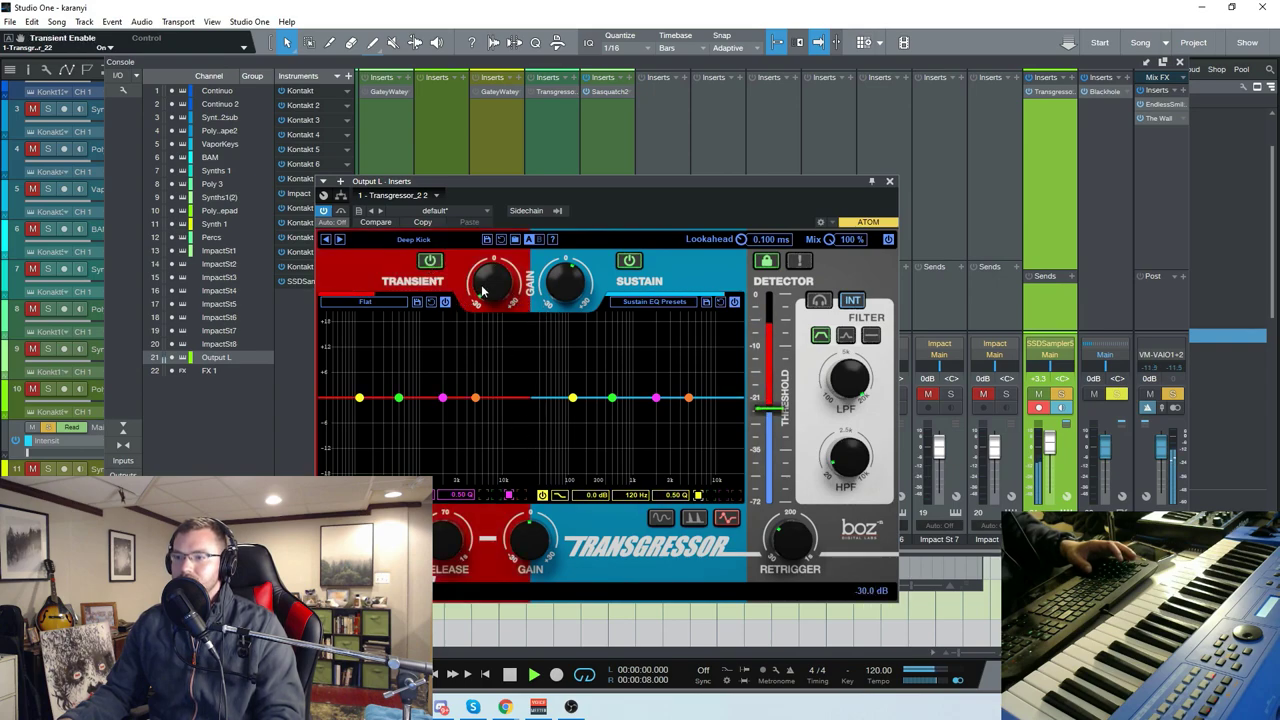
# - Set Transgressor's transient gain to 18.8 dB, load the Low Thump transient EQ preset, and reduce its low-frequency boost
pyautogui.moveTo(494, 264); pyautogui.dragTo(527, 124)
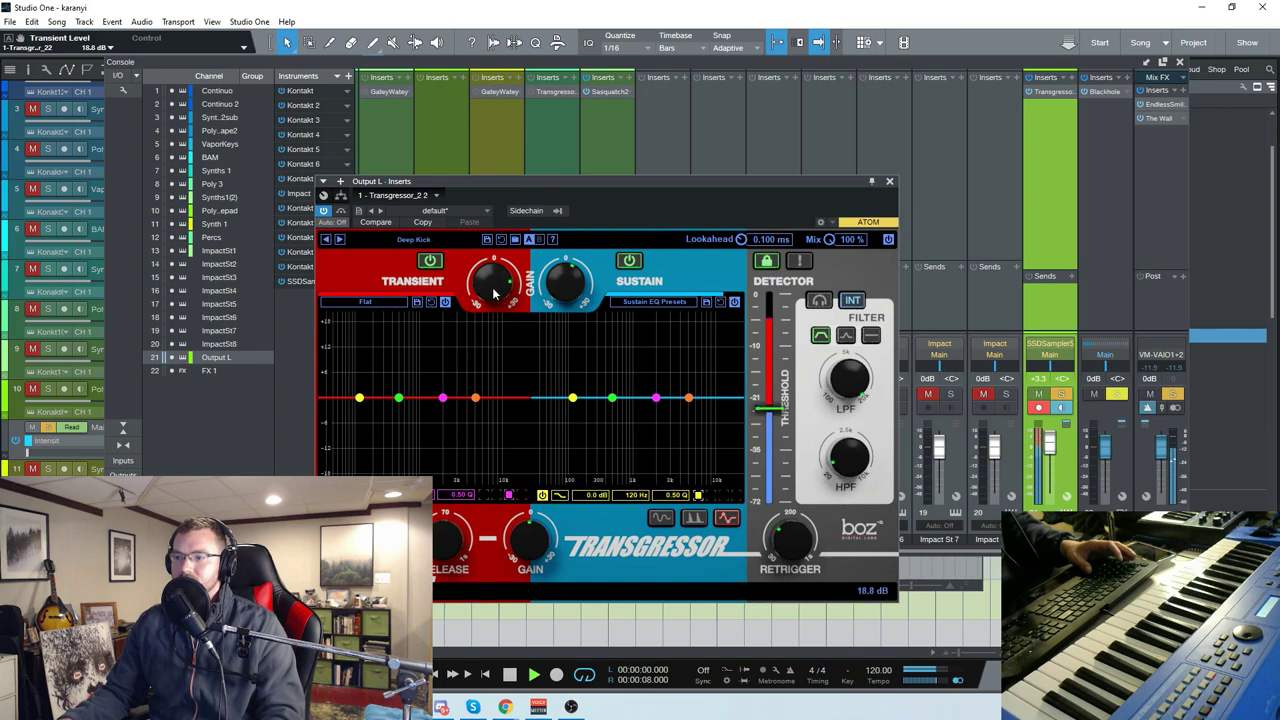
pyautogui.click(385, 301)
pyautogui.click(373, 346)
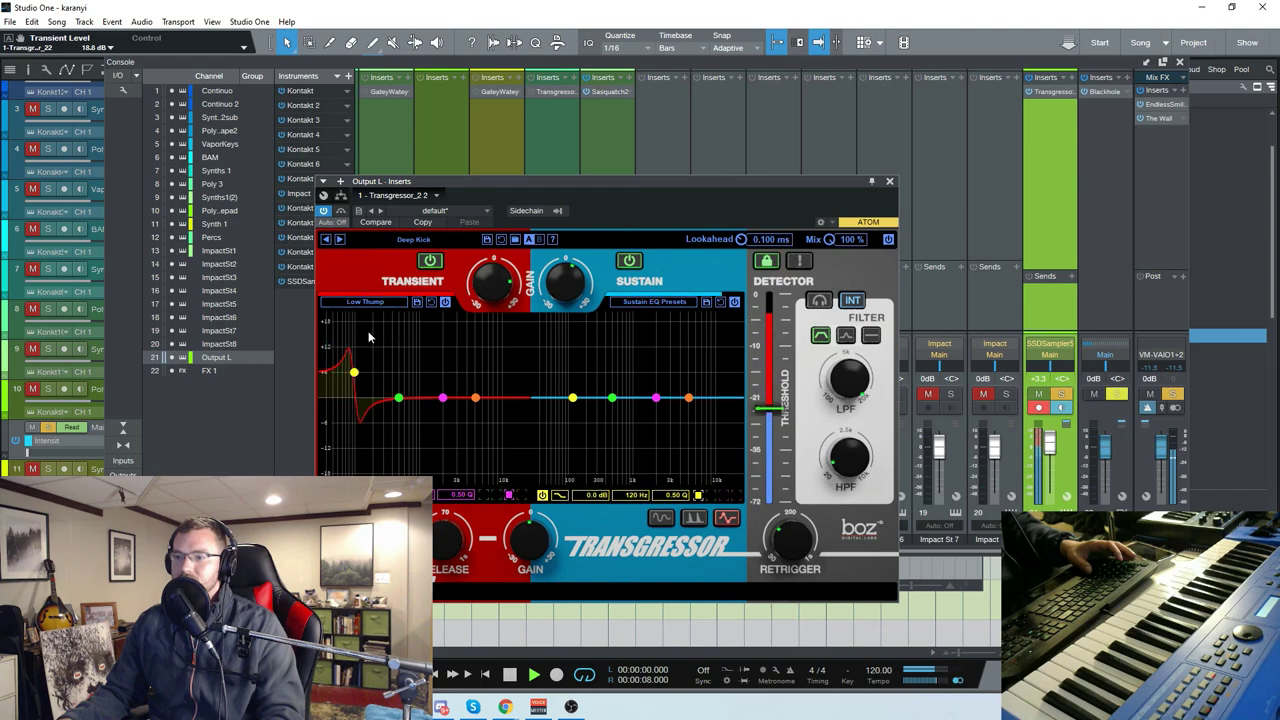
pyautogui.moveTo(356, 377)
pyautogui.mouseDown()
pyautogui.moveTo(340, 392)
pyautogui.moveTo(354, 388)
pyautogui.mouseUp()
# - Shape the sustain EQ with 6.4 dB at 3104 Hz and -5.6 dB at 33 Hz, and boost the transient EQ at 16255 Hz
pyautogui.moveTo(688, 398); pyautogui.dragTo(672, 372)
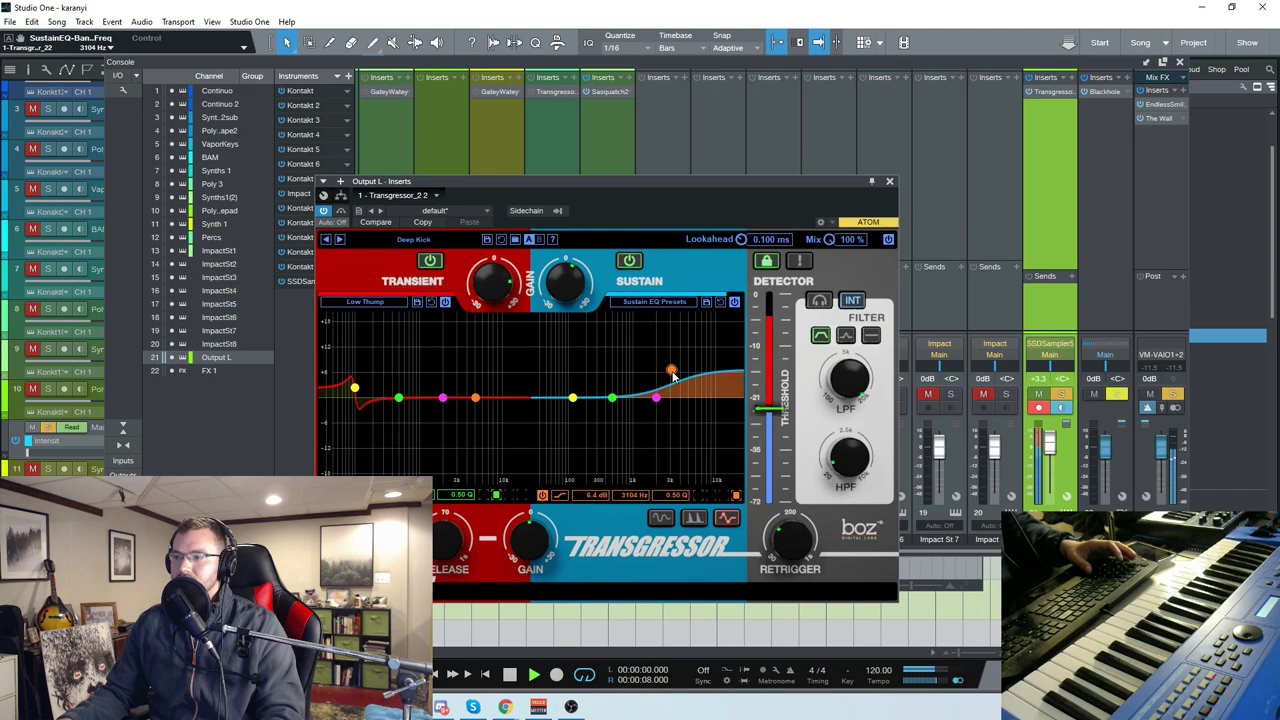
pyautogui.click(573, 399)
pyautogui.moveTo(575, 404)
pyautogui.mouseDown()
pyautogui.moveTo(543, 424)
pyautogui.moveTo(479, 414)
pyautogui.moveTo(443, 372)
pyautogui.moveTo(438, 342)
pyautogui.moveTo(522, 333)
pyautogui.mouseUp()
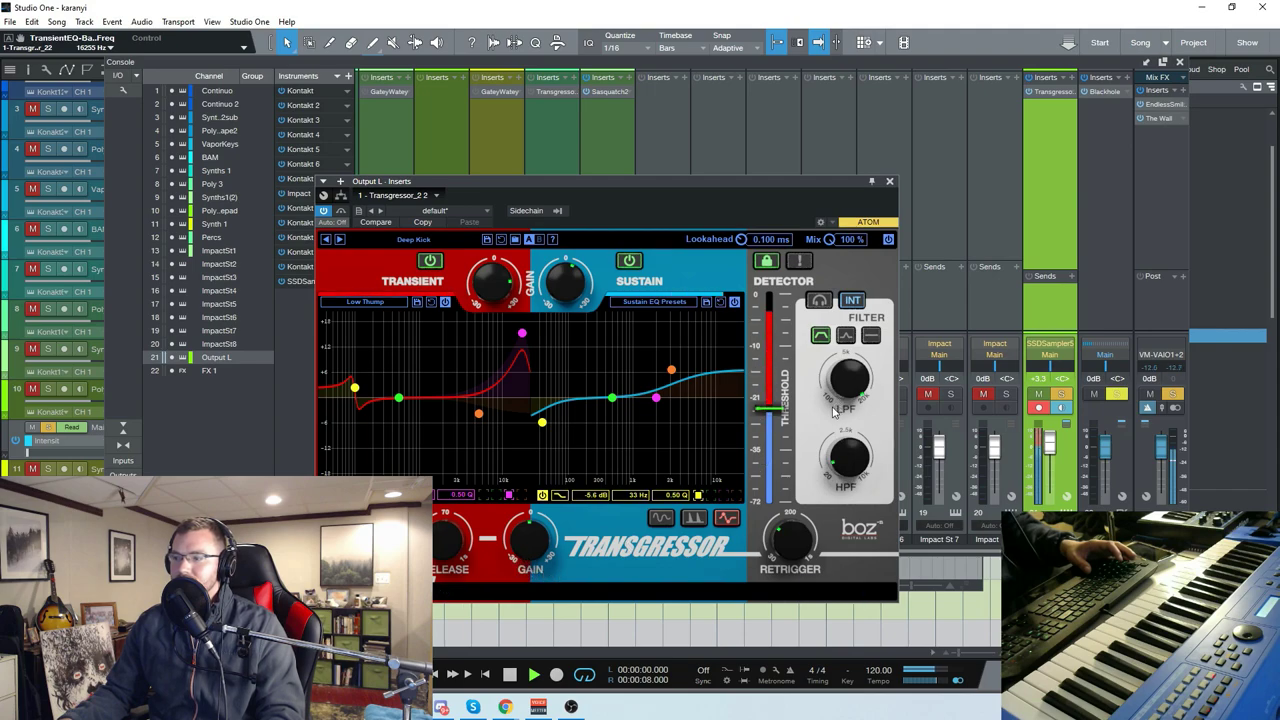
# - Raise Transgressor's detector threshold above -10, set the sustain gain to -30.0 dB, and stop playback
pyautogui.moveTo(768, 408); pyautogui.dragTo(779, 358)
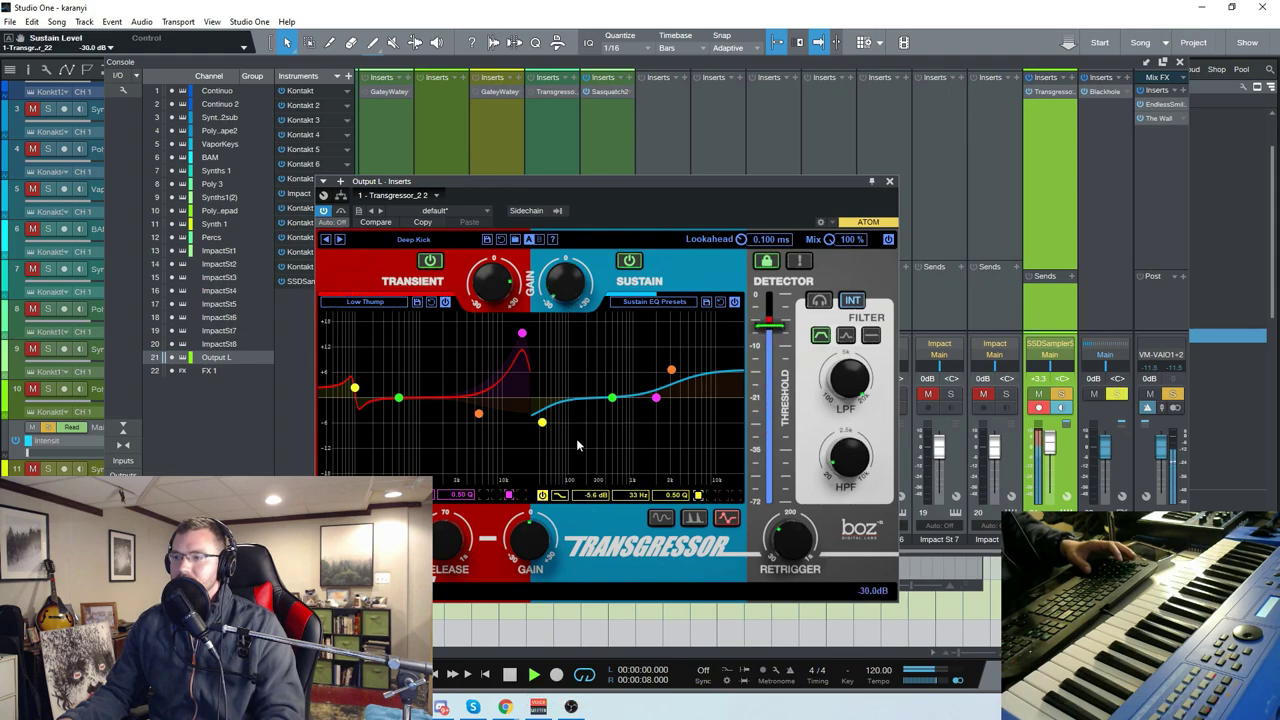
pyautogui.moveTo(576, 445); pyautogui.dragTo(577, 403)
pyautogui.press('space')
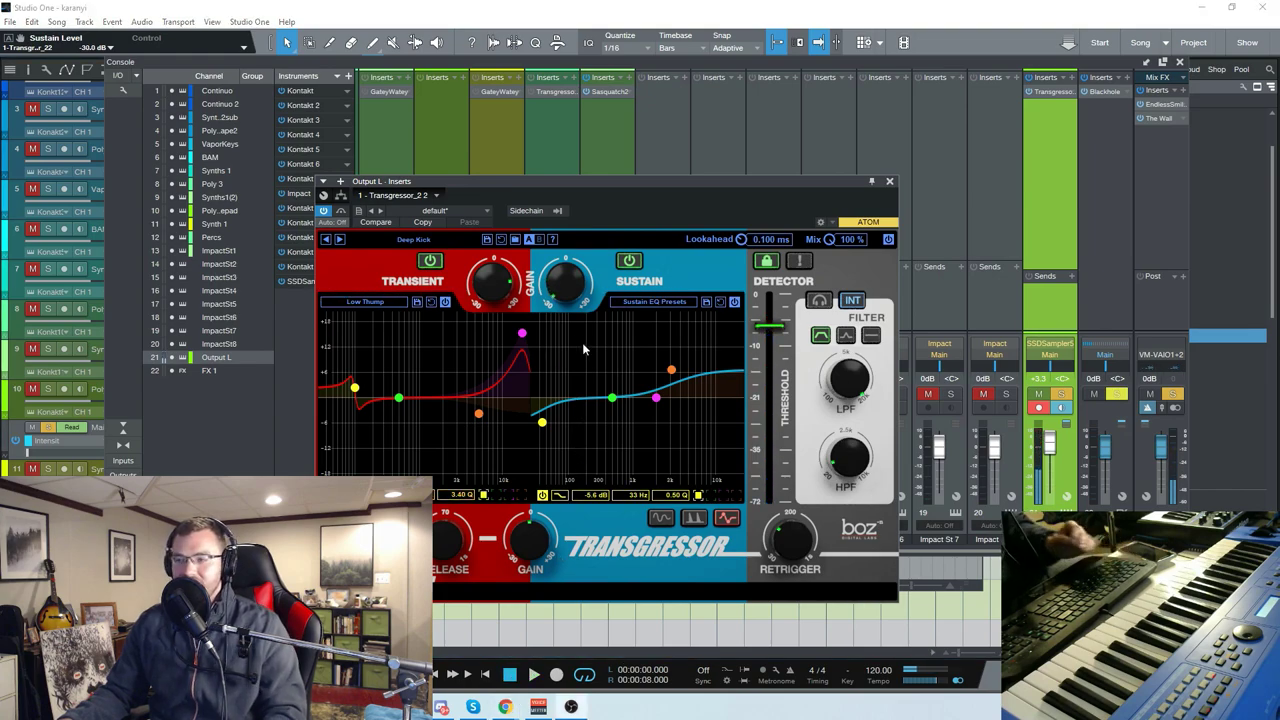
# - Close the Transgressor window and the console to return to the drum pattern in the note editor
pyautogui.moveTo(581, 290)
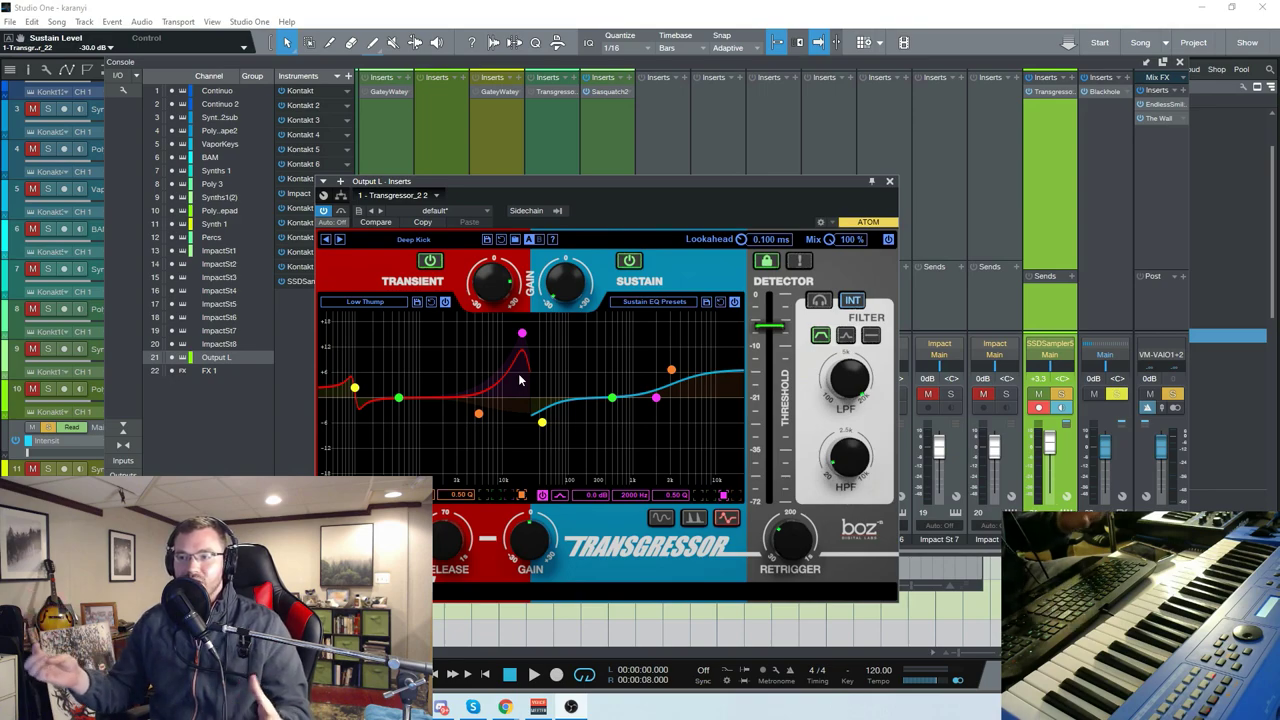
pyautogui.click(718, 75)
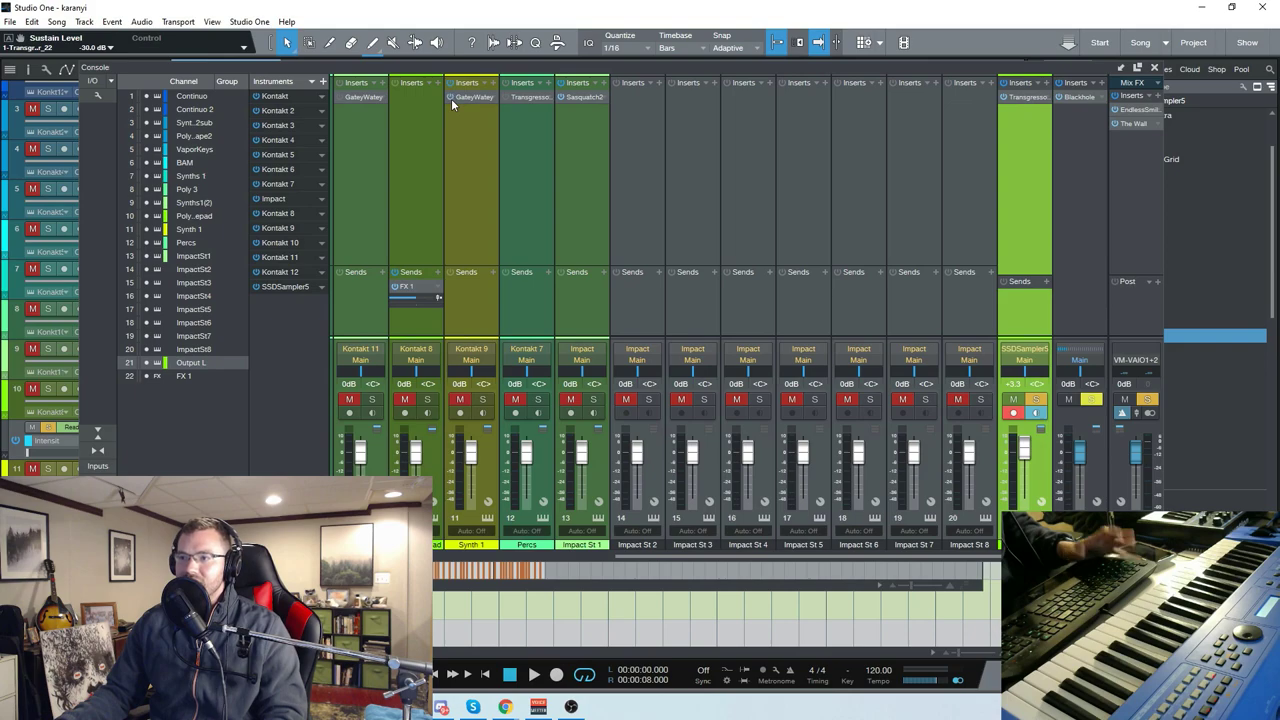
pyautogui.moveTo(848, 75); pyautogui.dragTo(833, 82)
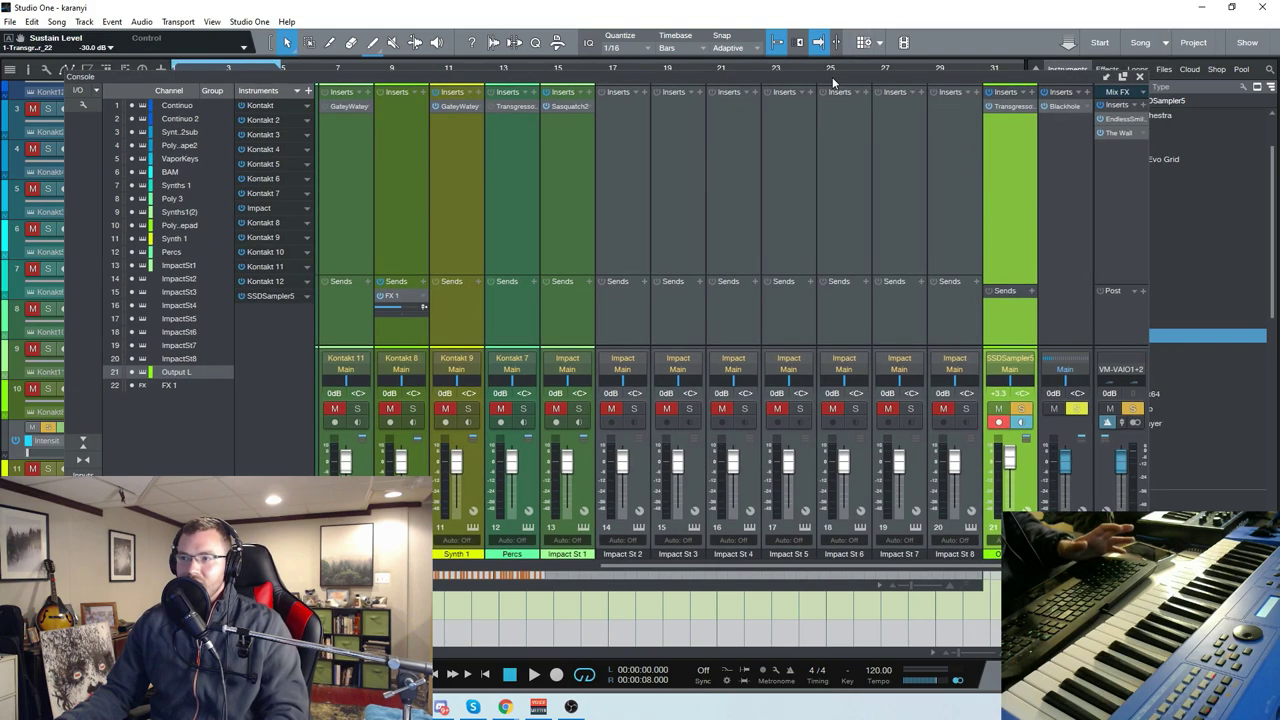
pyautogui.click(1140, 77)
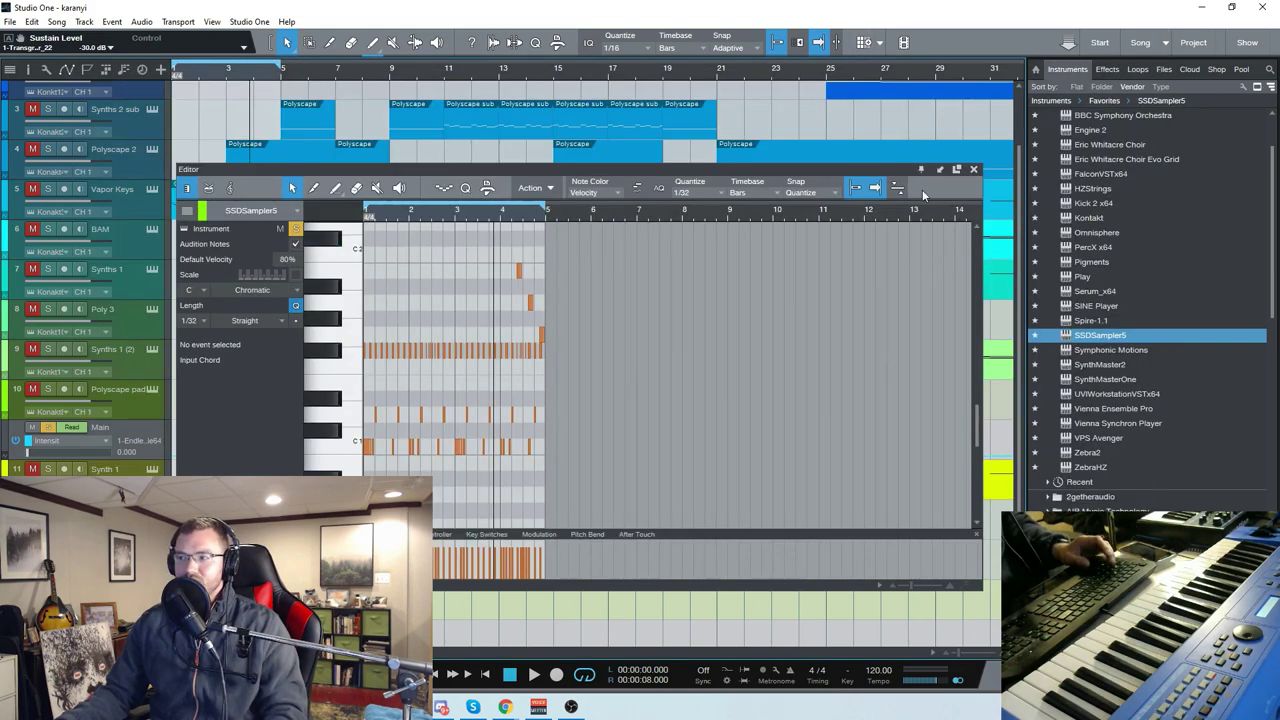
# - Close the note editor and solo the Synth 1 track for playback from bar 10
pyautogui.click(972, 170)
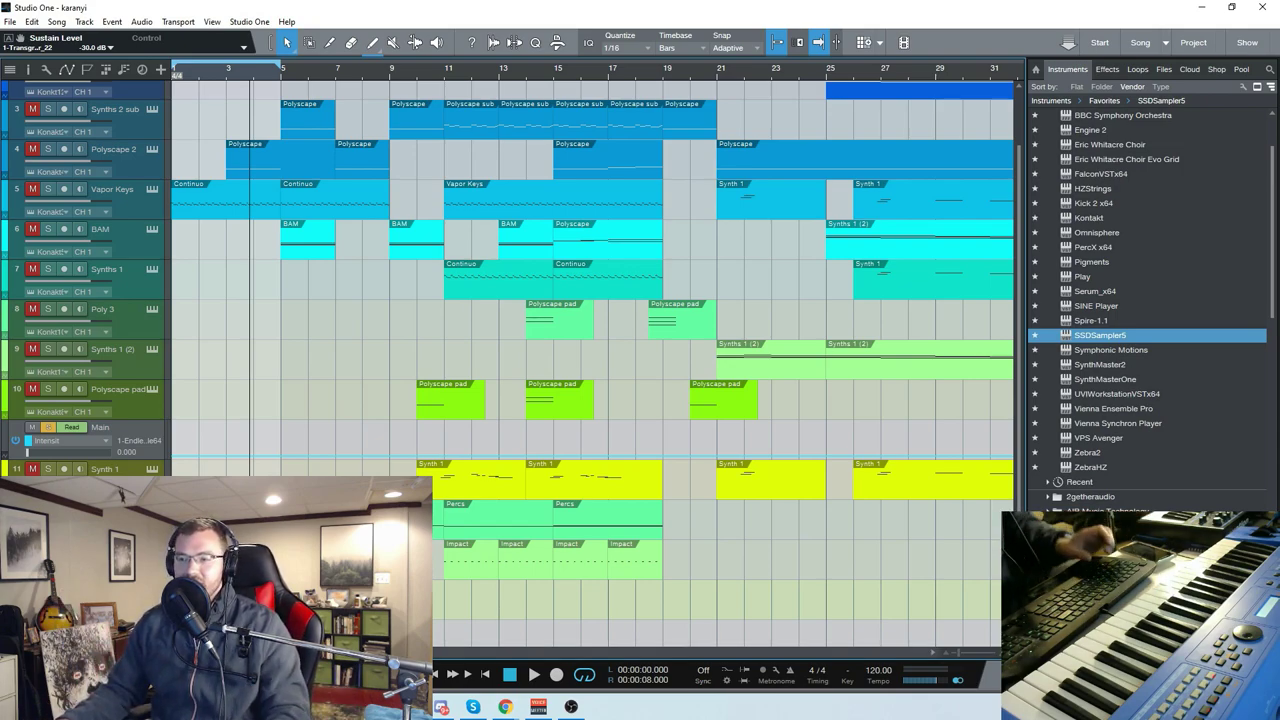
pyautogui.click(419, 72)
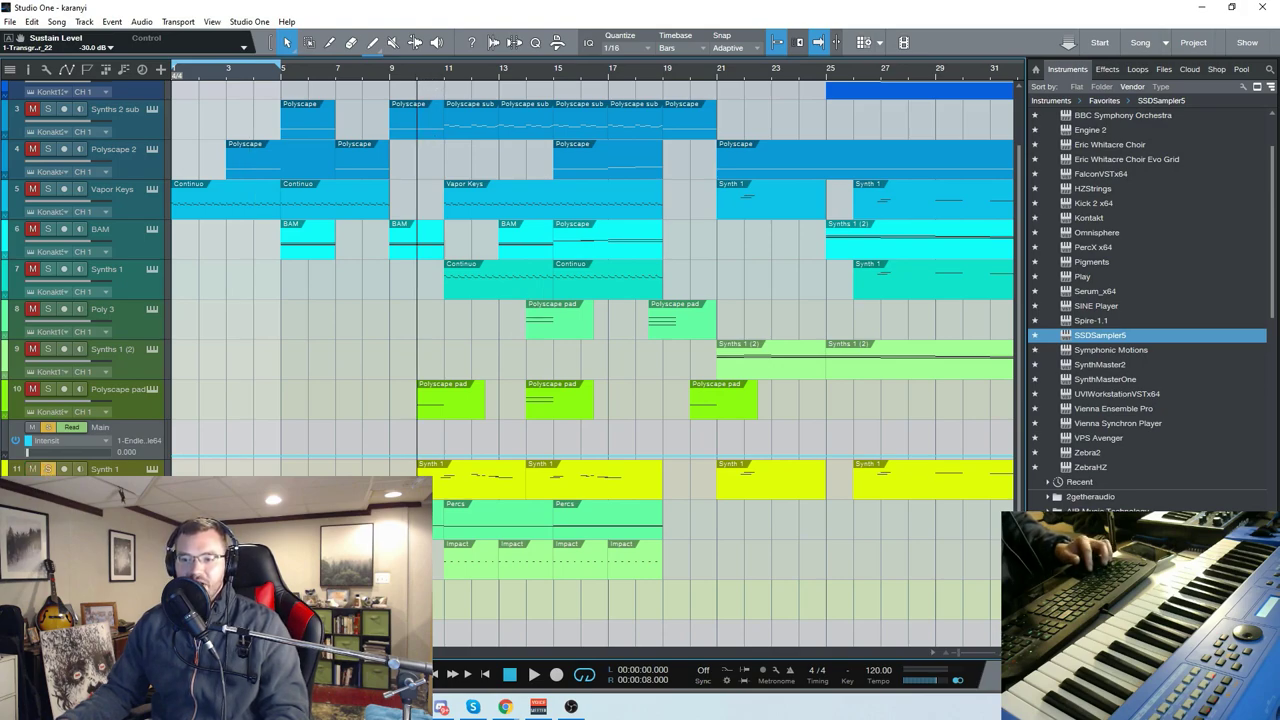
pyautogui.click(34, 428)
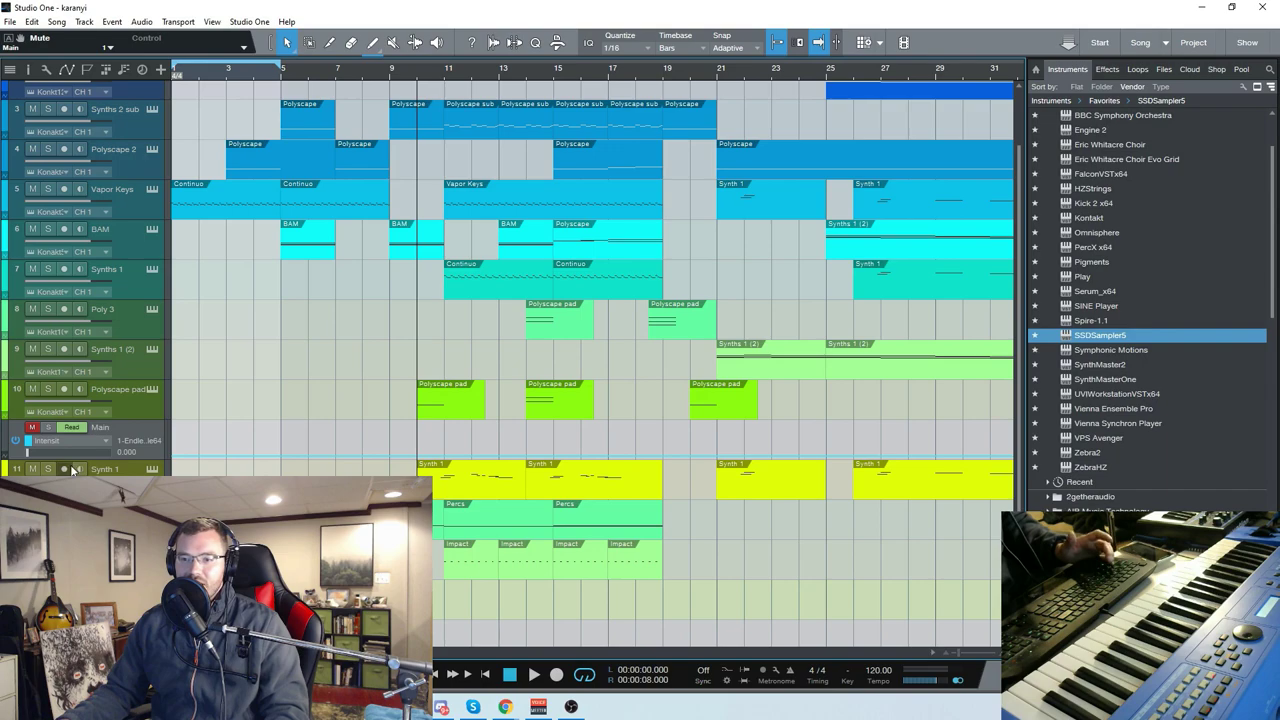
pyautogui.click(47, 469)
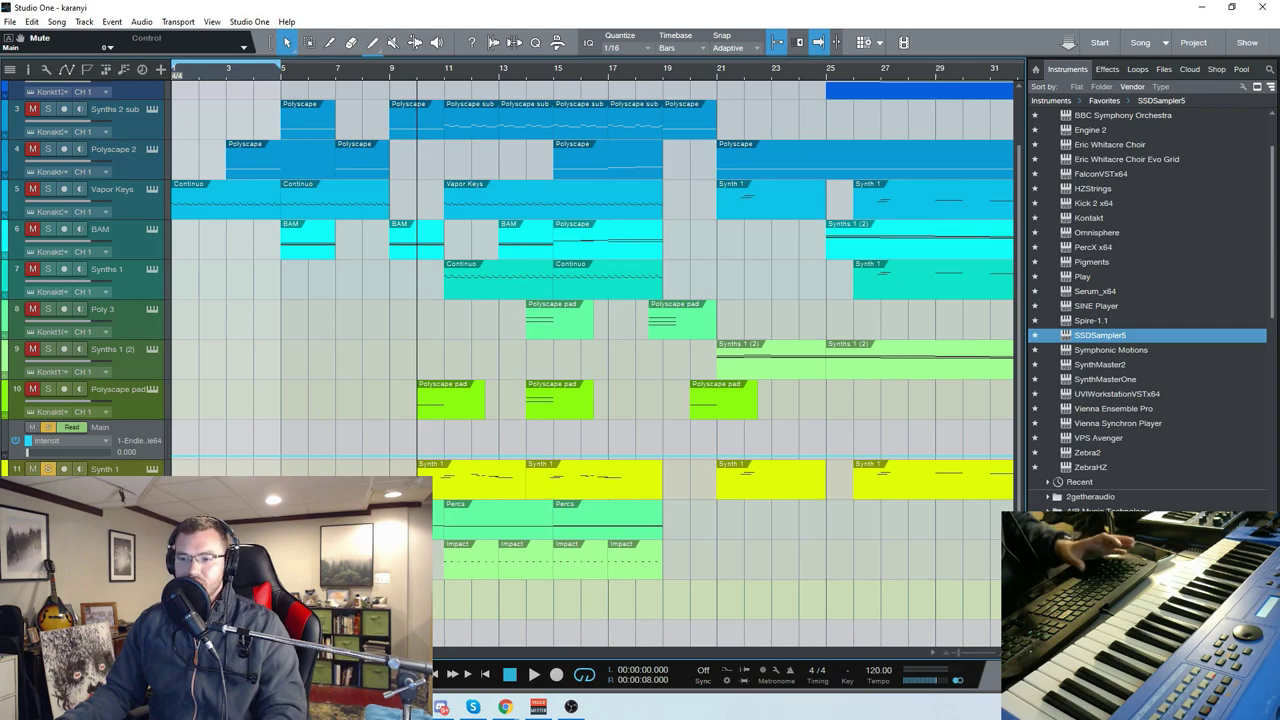
# - Open the GateyWatey insert on the Synth 1 channel in the console and audition the track with the insert inactive
pyautogui.press('F3')
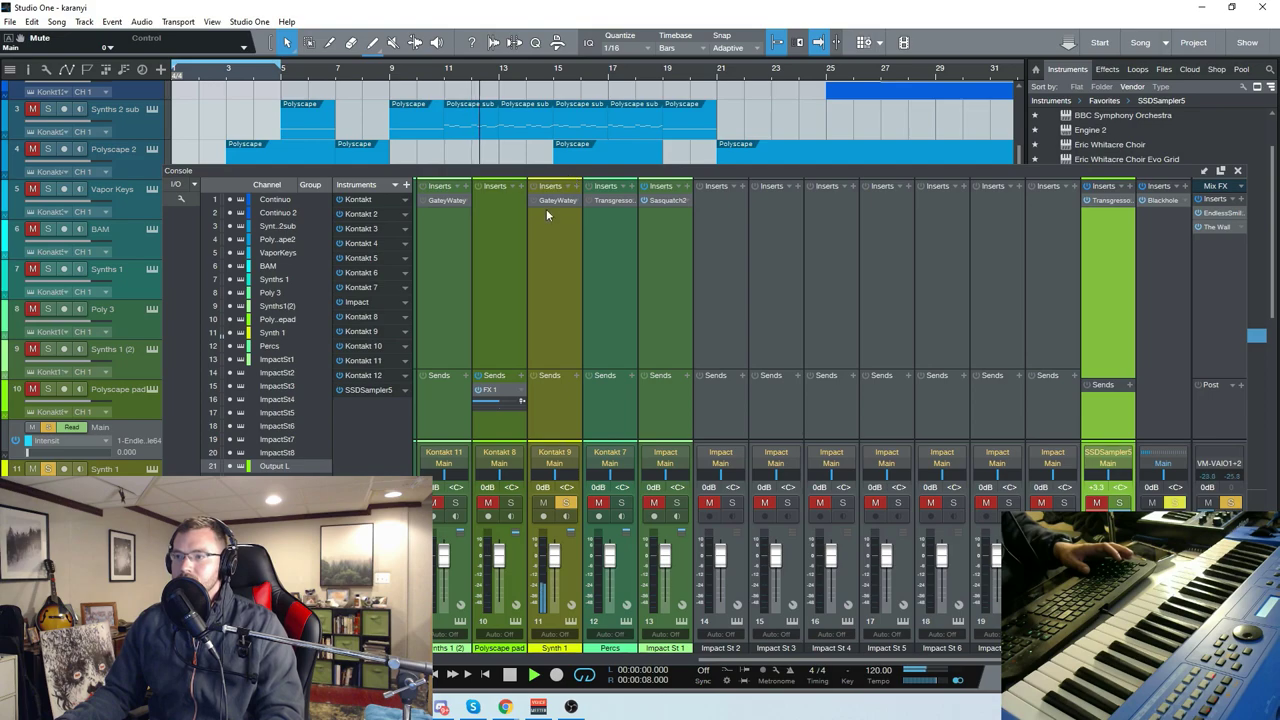
pyautogui.click(552, 201)
pyautogui.moveTo(649, 215); pyautogui.dragTo(672, 272)
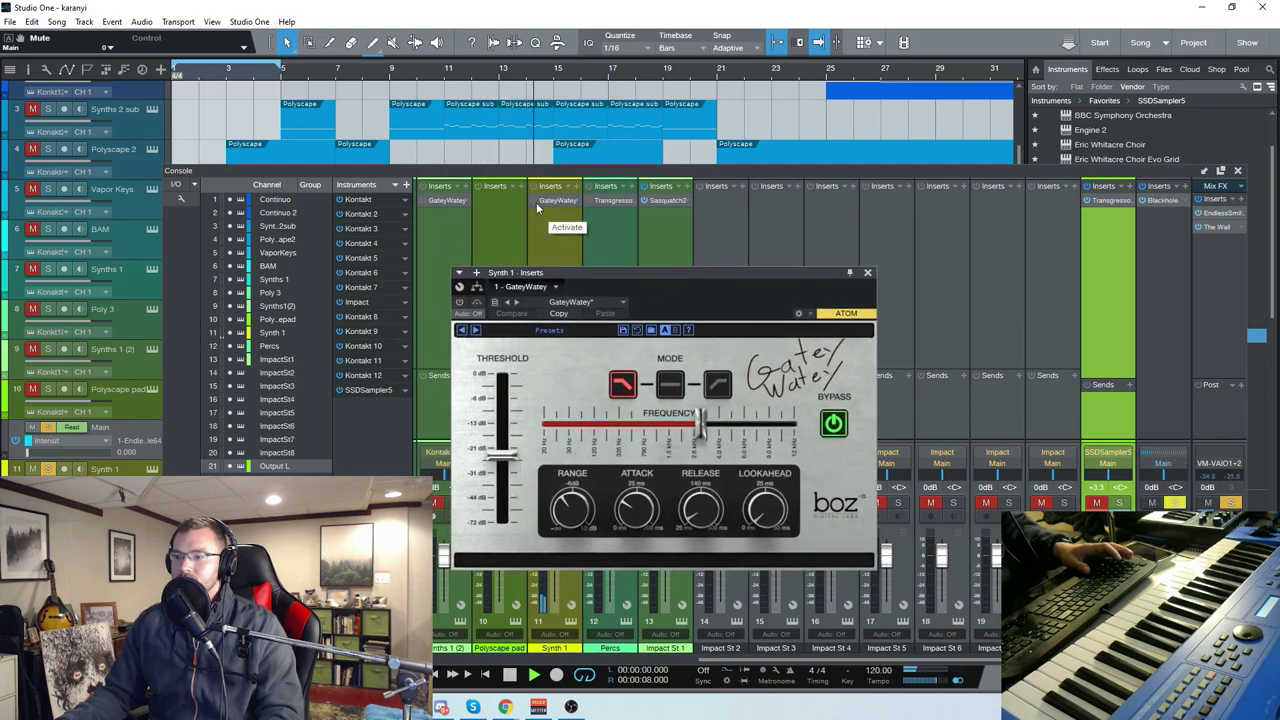
pyautogui.click(509, 676)
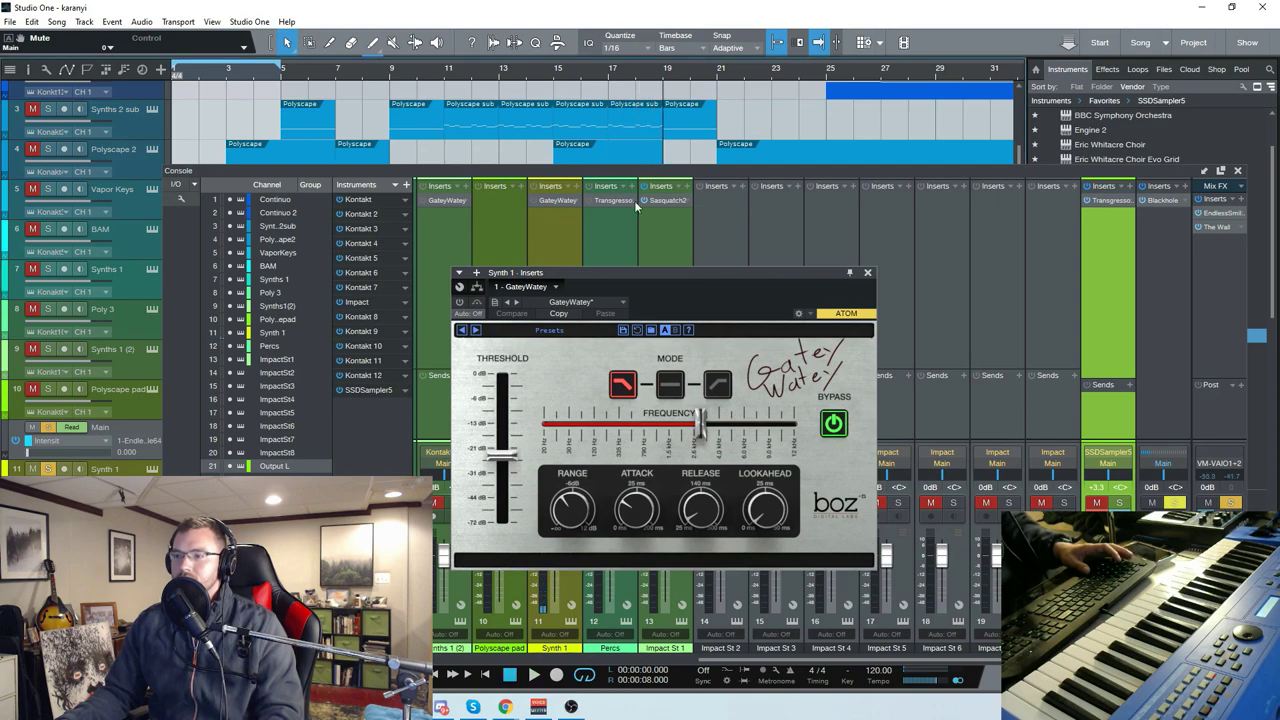
# - Activate the GateyWatey insert on Synth 1 and play the track through the gate
pyautogui.click(535, 202)
pyautogui.press('space')
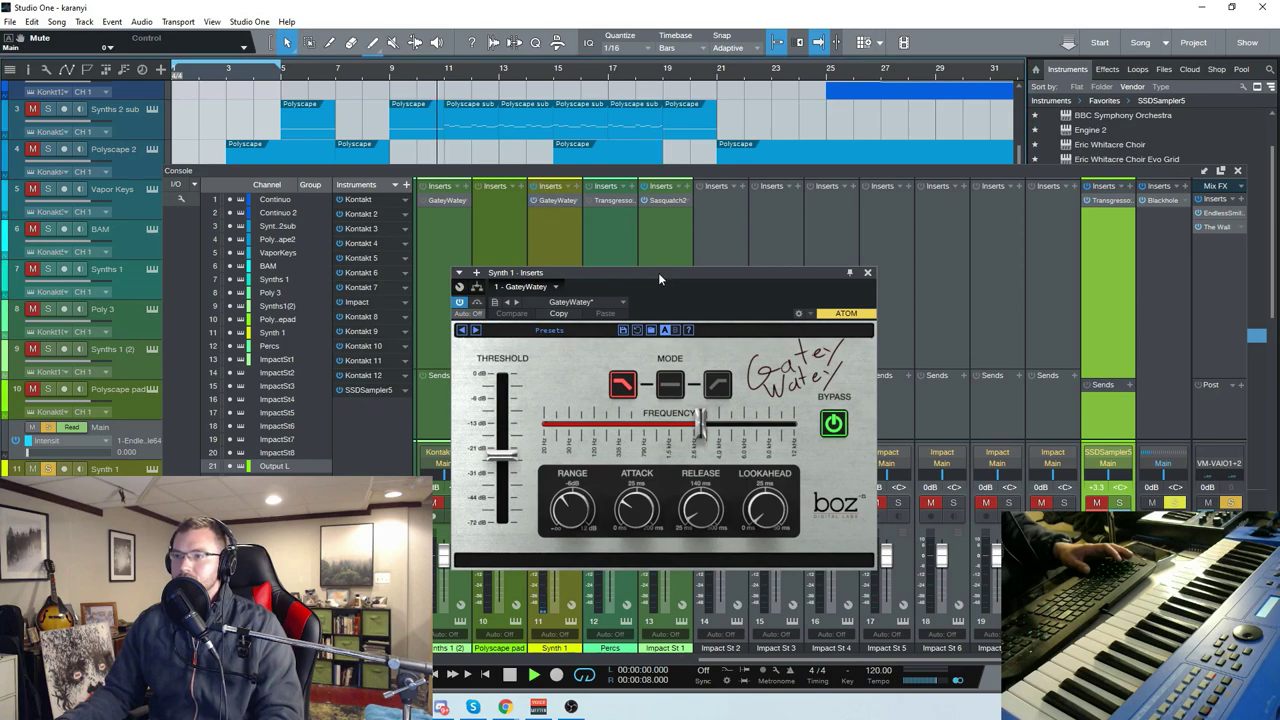
pyautogui.moveTo(658, 272); pyautogui.dragTo(645, 244)
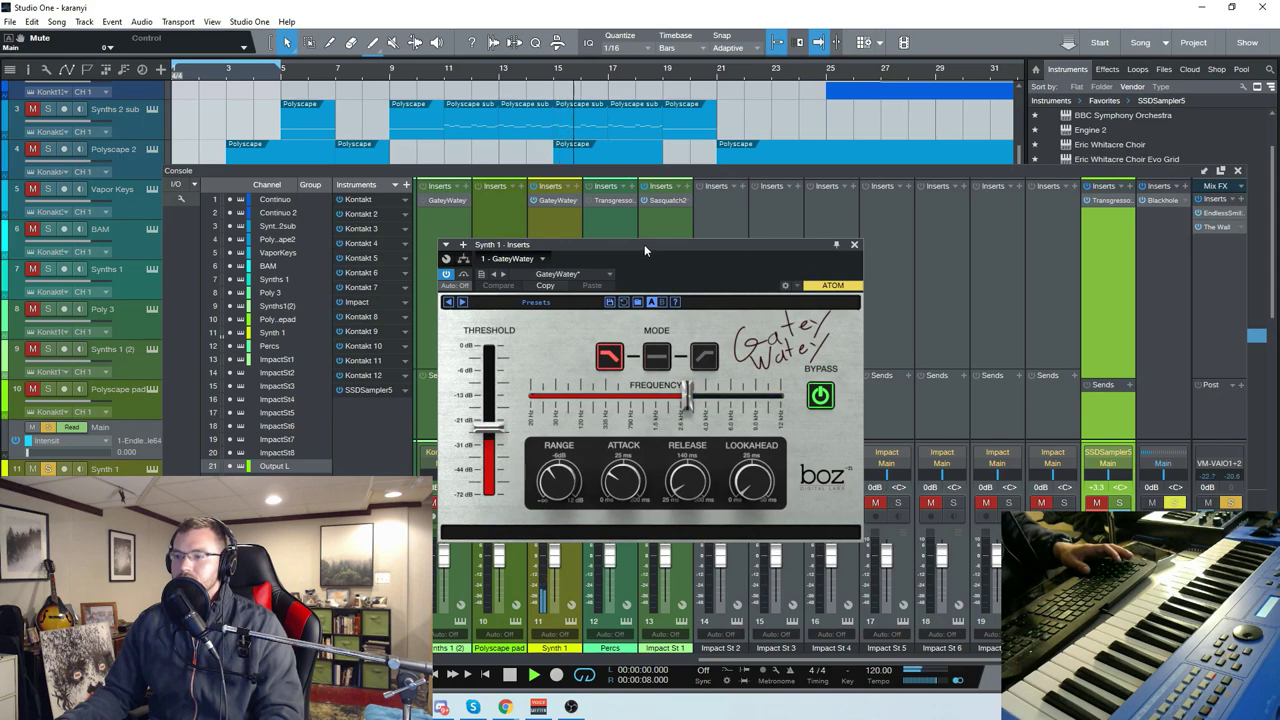
# - Load the Snare Softener preset in GateyWatey, lower its threshold to -28.1 dB, and stop playback
pyautogui.click(535, 301)
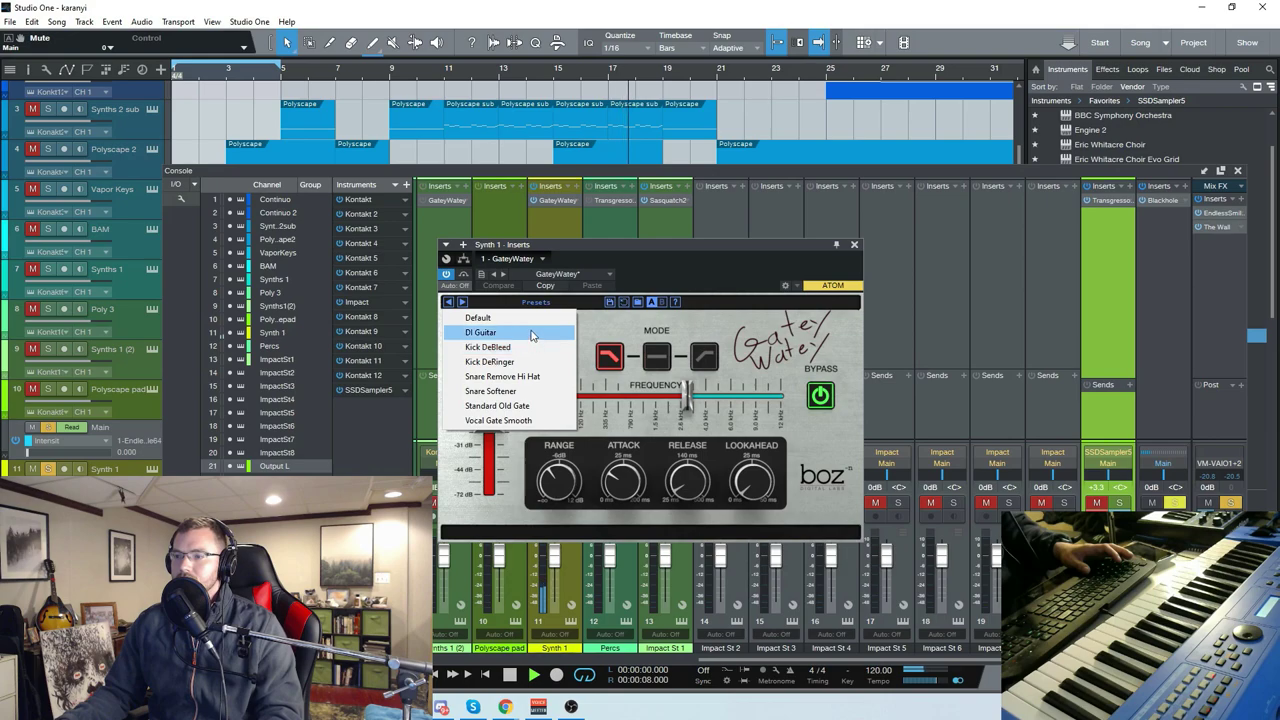
pyautogui.click(507, 391)
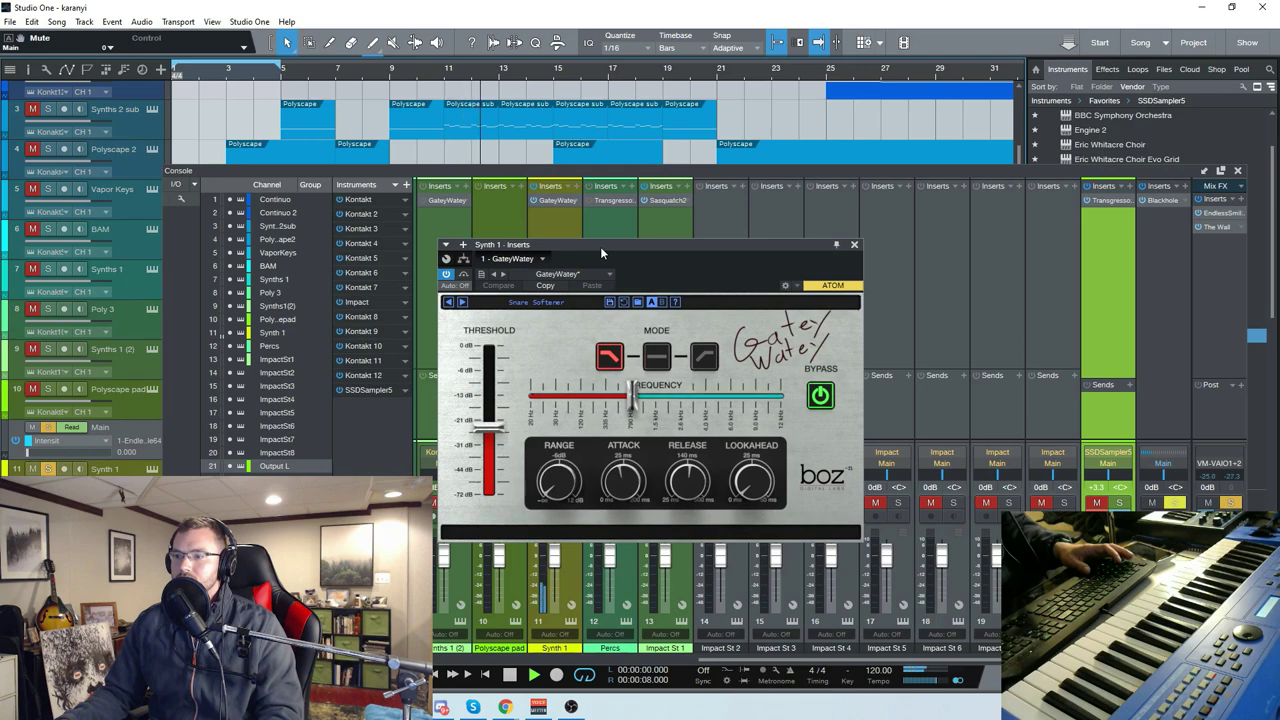
pyautogui.moveTo(490, 428); pyautogui.dragTo(493, 442)
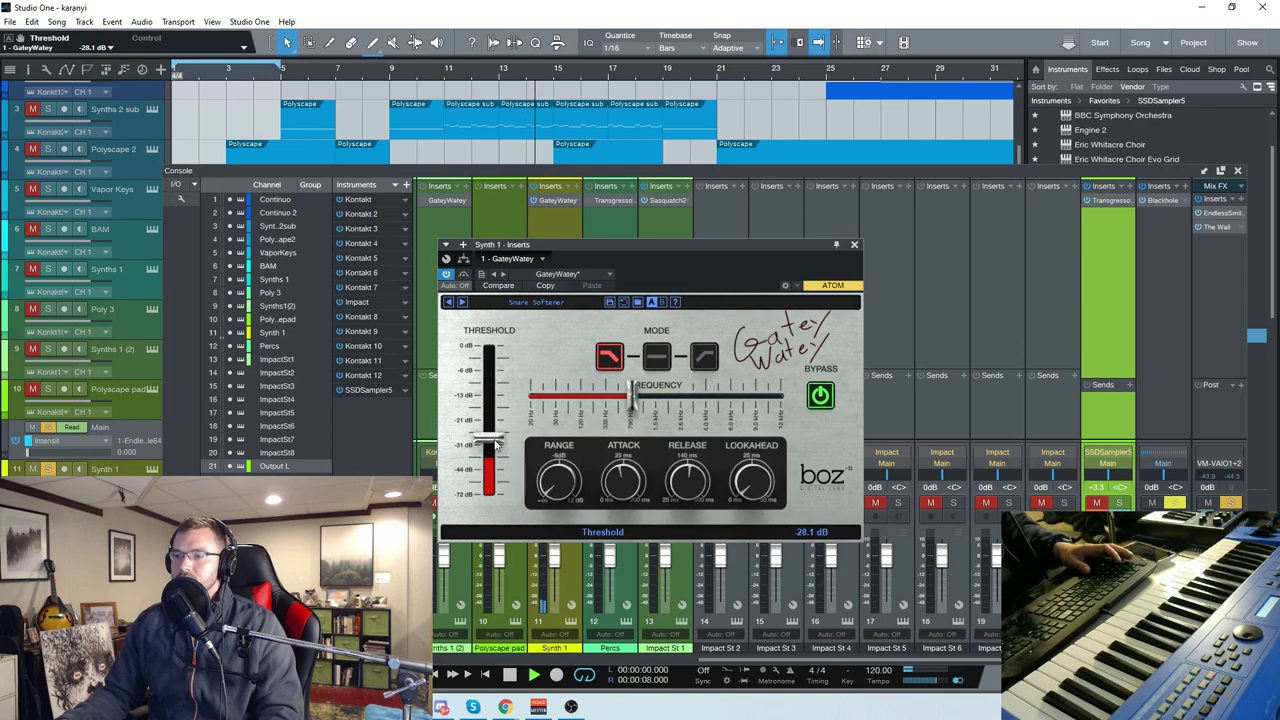
pyautogui.click(510, 676)
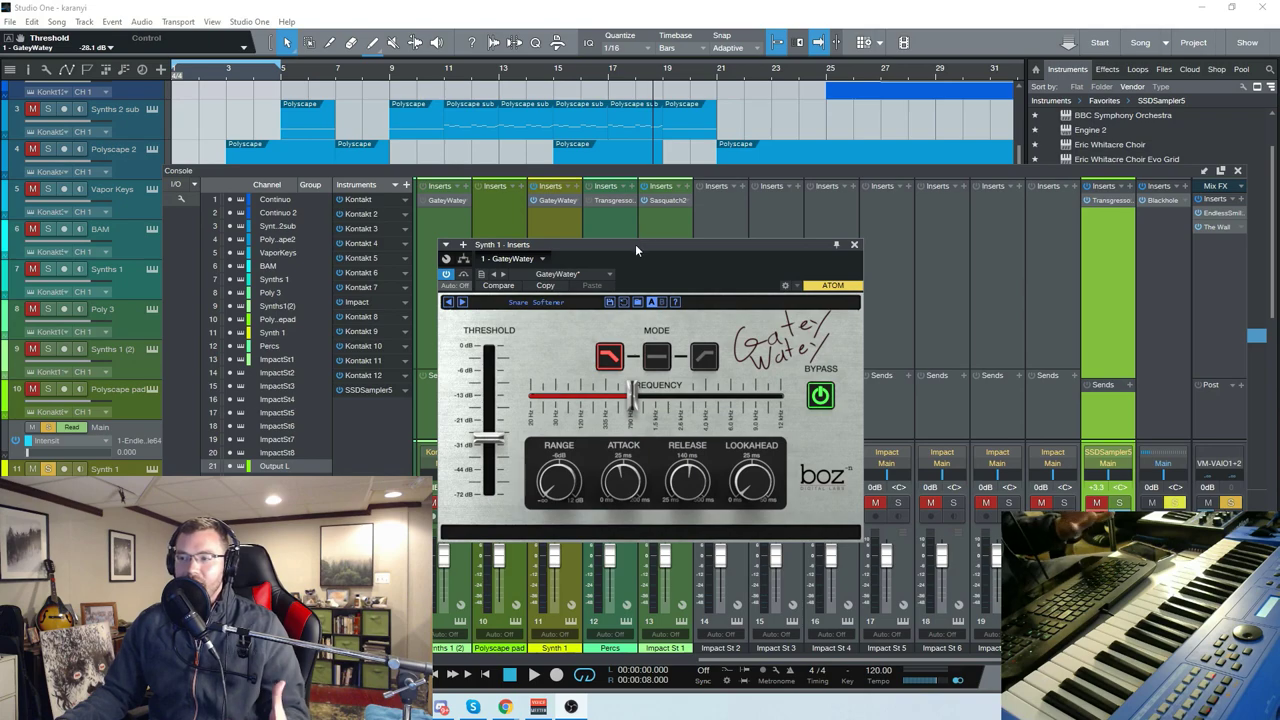
pyautogui.moveTo(635, 243); pyautogui.dragTo(614, 243)
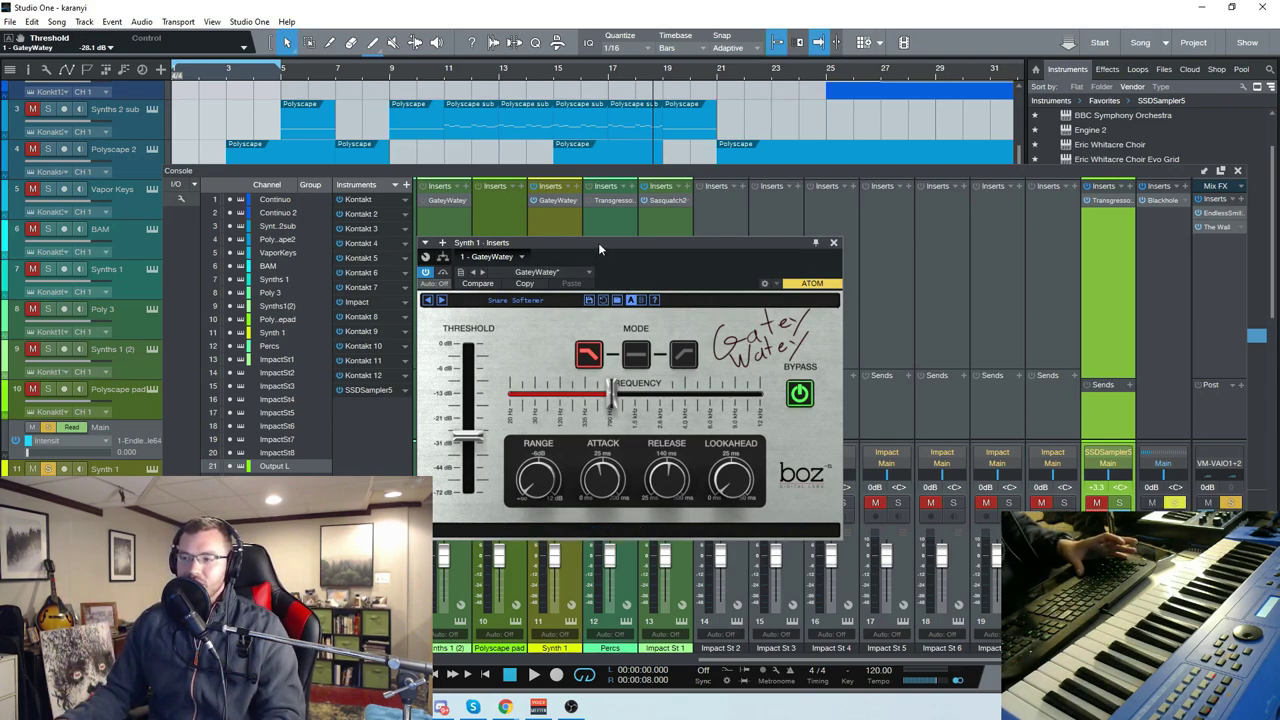
pyautogui.moveTo(607, 242); pyautogui.dragTo(599, 241)
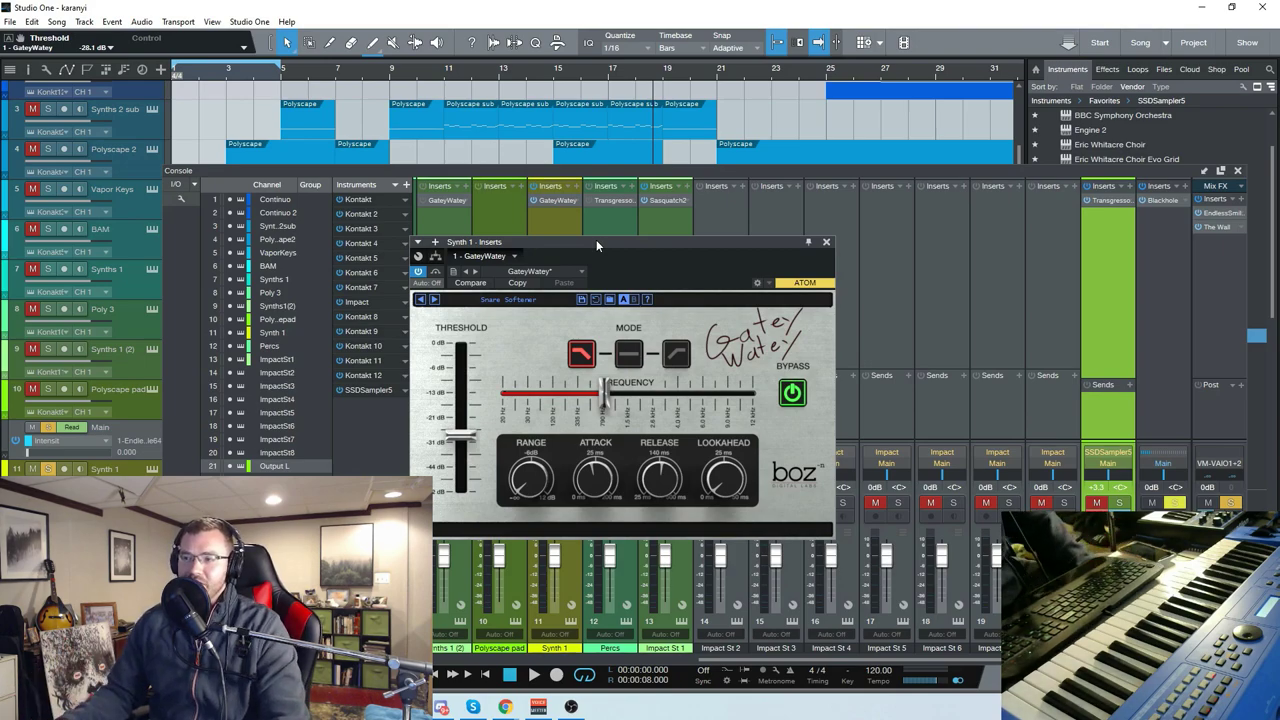
pyautogui.moveTo(596, 239); pyautogui.dragTo(541, 193)
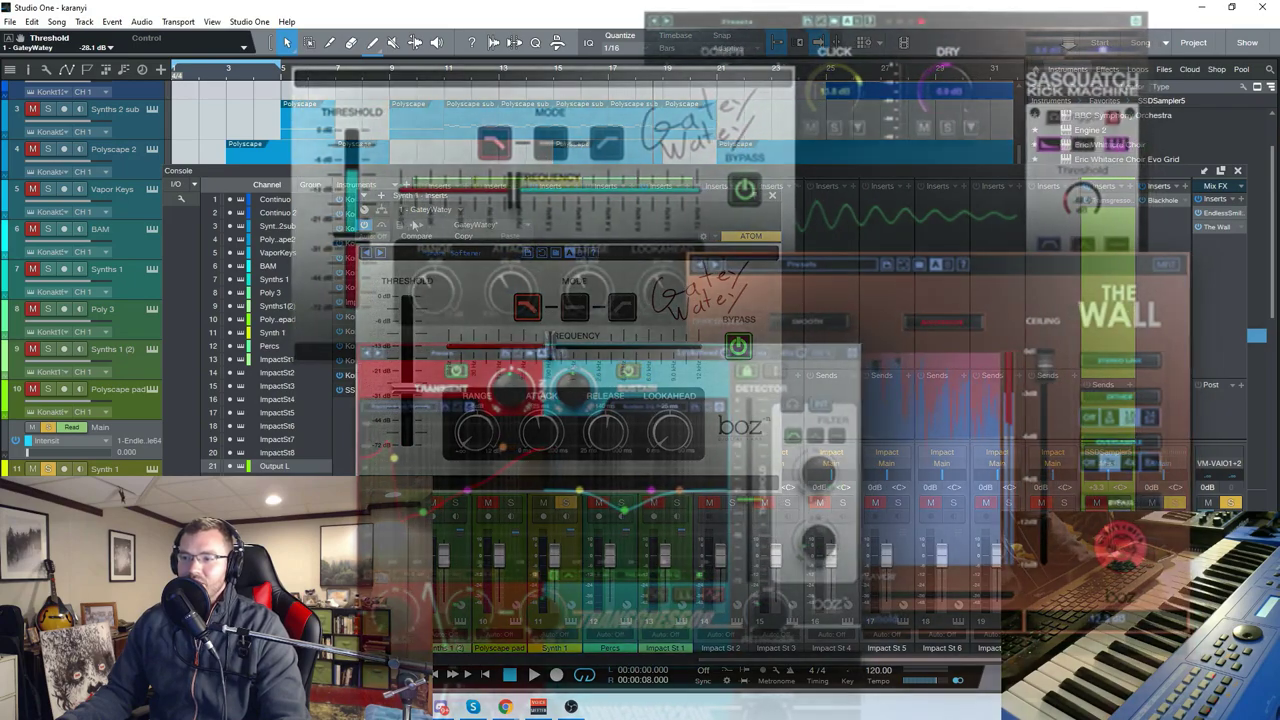